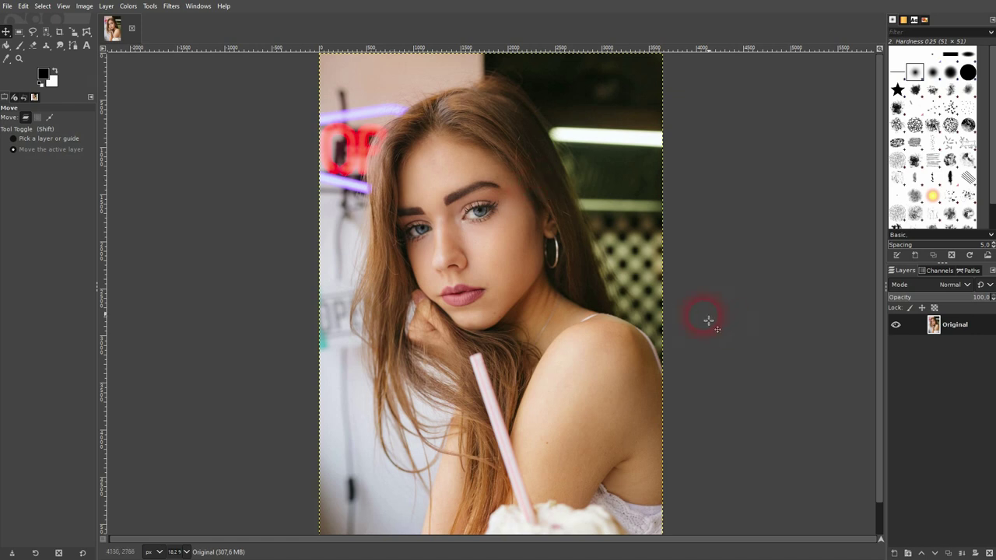
Step: Duplicate the Original layer and make the copy the active layer
{"action": "left_click", "coordinate": [950, 554]}
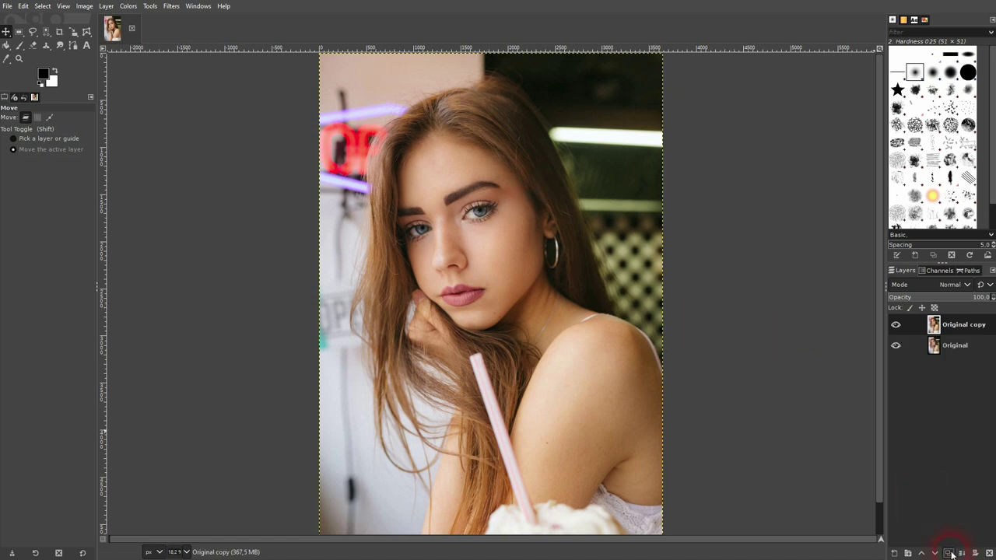
{"action": "left_click", "coordinate": [955, 345]}
{"action": "left_click", "coordinate": [957, 328]}
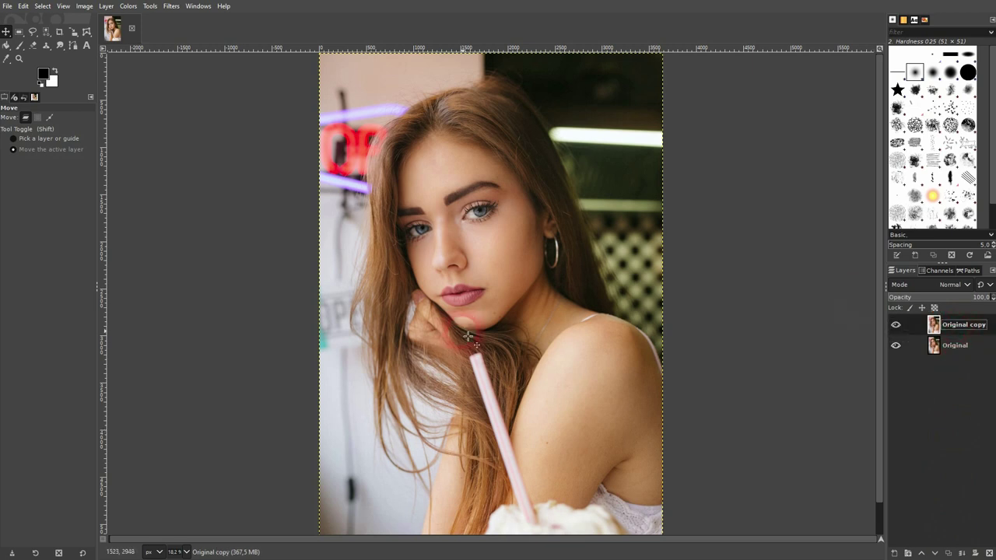
Step: Start a path with the Paths tool at the mouth's left corner and trace anchors along the upper lip's edge
{"action": "scroll", "coordinate": [463, 311], "scroll_direction": "up", "scroll_amount": 4}
{"action": "scroll", "coordinate": [492, 248], "scroll_direction": "up", "scroll_amount": 2}
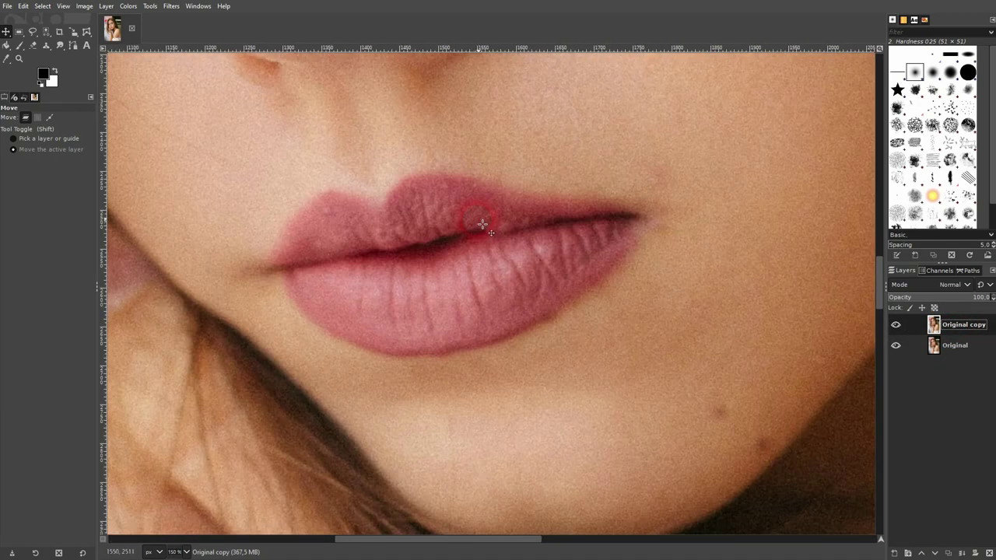
{"action": "left_click", "coordinate": [72, 46]}
{"action": "left_click", "coordinate": [281, 273]}
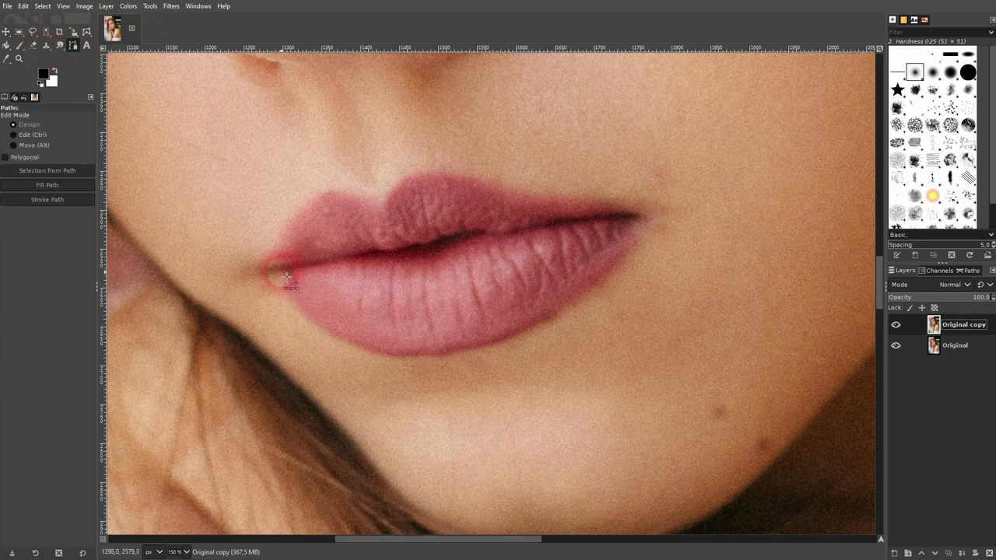
{"action": "left_click_drag", "start_coordinate": [284, 274], "coordinate": [262, 272]}
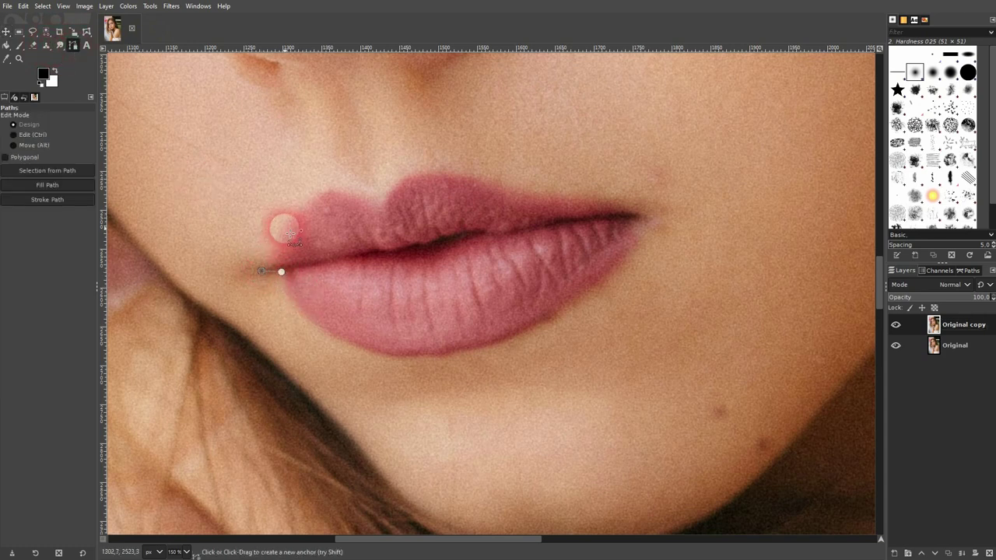
{"action": "left_click", "coordinate": [296, 211]}
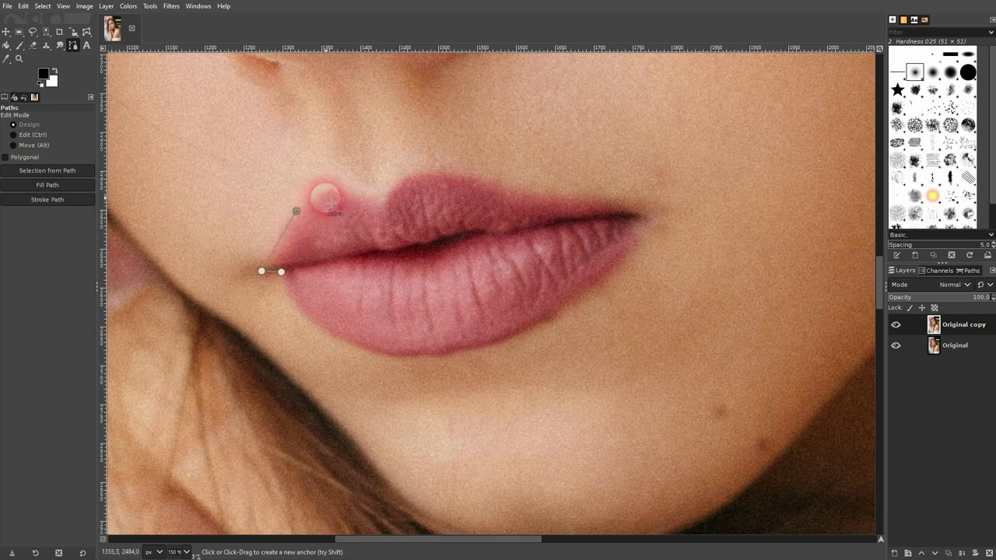
{"action": "left_click", "coordinate": [330, 189]}
{"action": "left_click", "coordinate": [379, 205]}
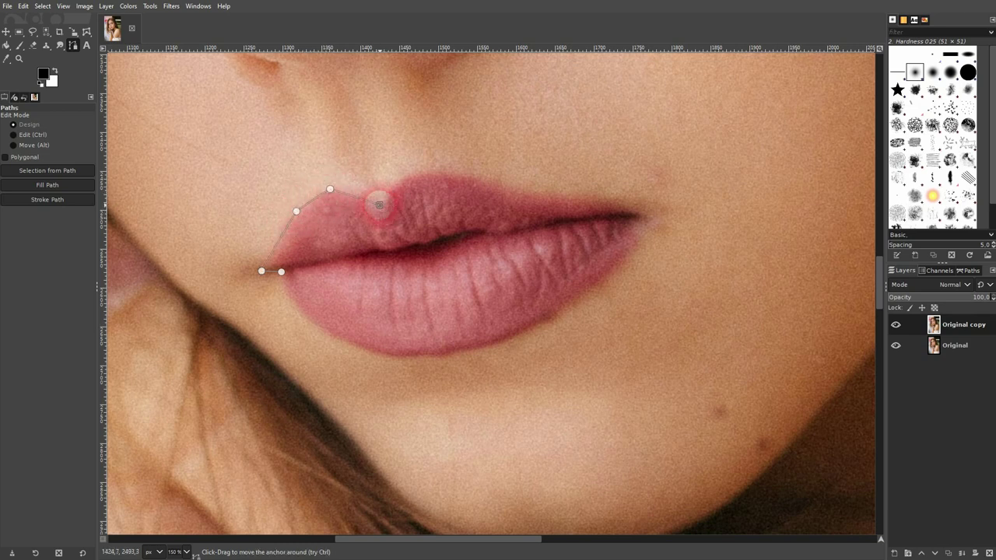
{"action": "left_click", "coordinate": [407, 175]}
{"action": "left_click", "coordinate": [460, 174]}
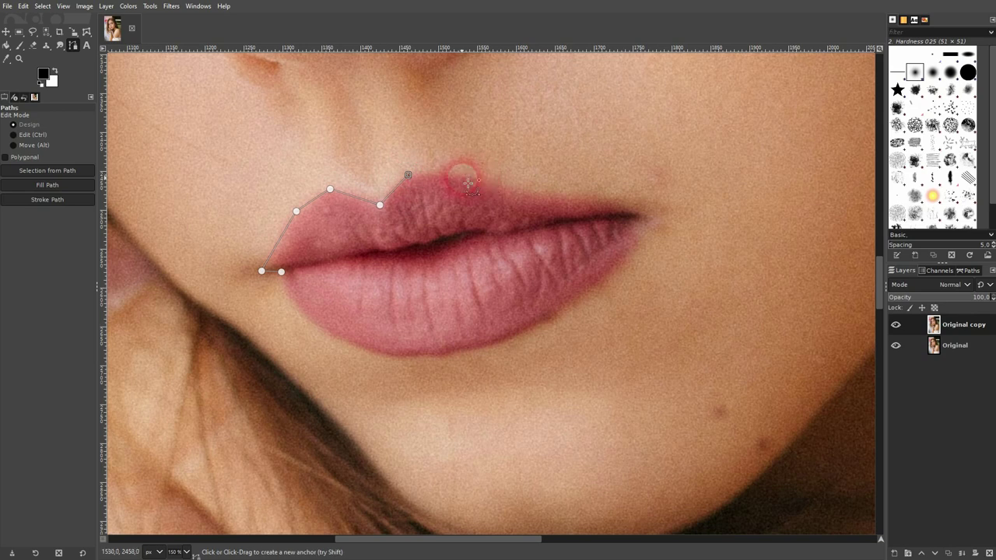
{"action": "left_click", "coordinate": [527, 196]}
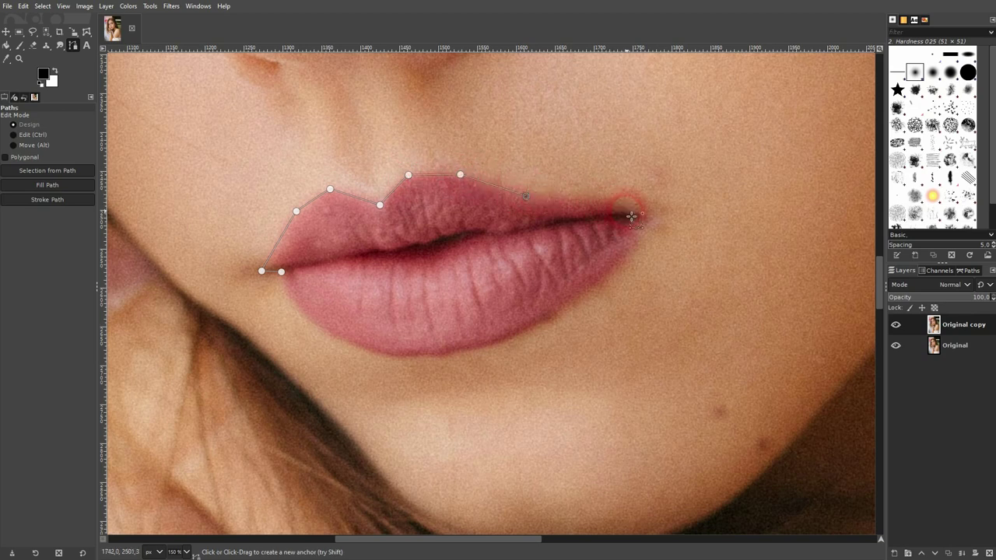
{"action": "left_click", "coordinate": [580, 198]}
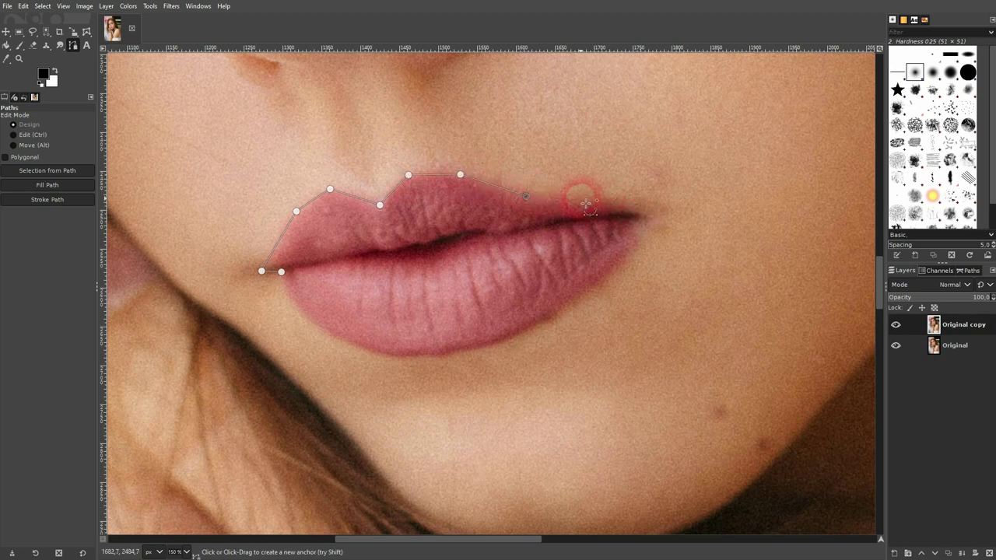
Step: Continue the path around the right mouth corner and along the lower lip's edge, closing it at the starting anchor
{"action": "left_click", "coordinate": [630, 229]}
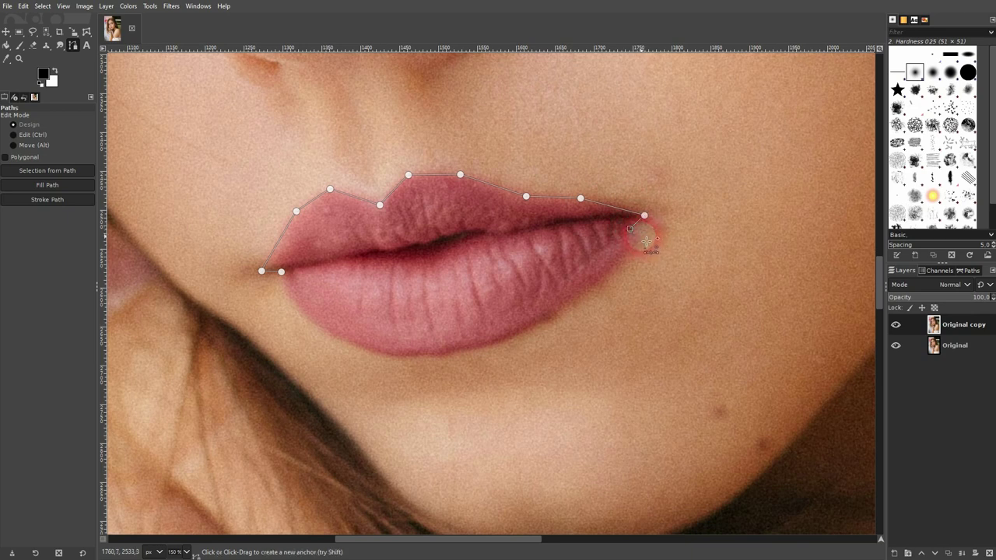
{"action": "left_click", "coordinate": [510, 336]}
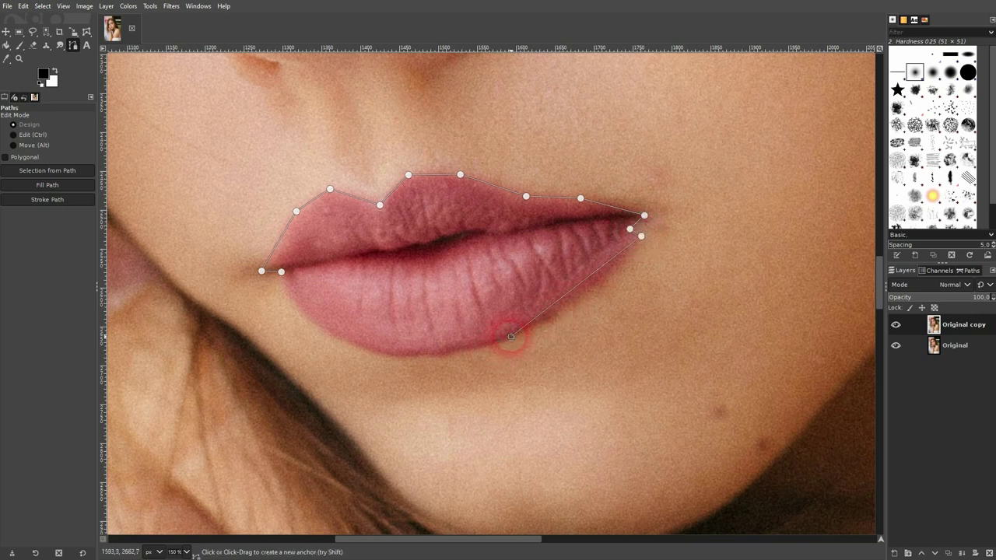
{"action": "left_click", "coordinate": [390, 355]}
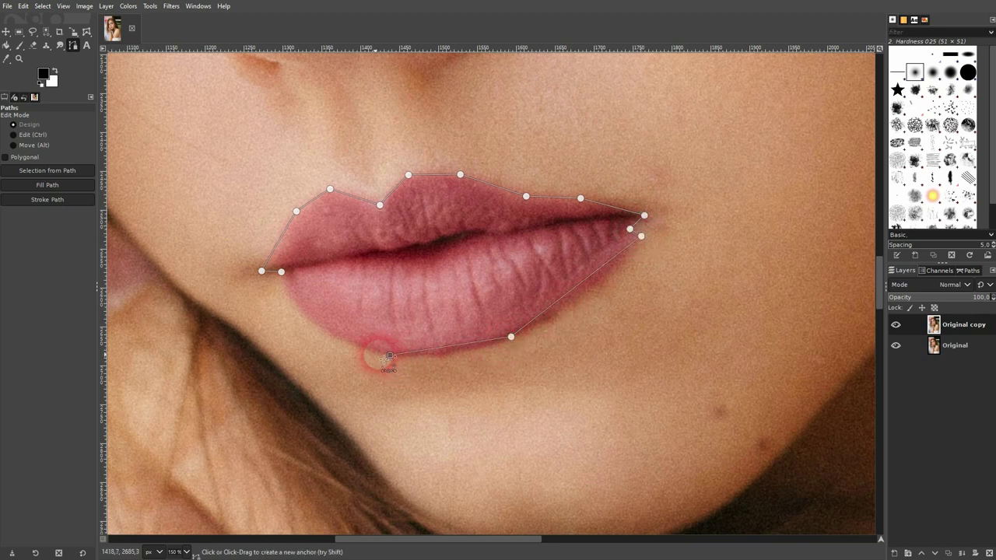
{"action": "left_click", "coordinate": [299, 312]}
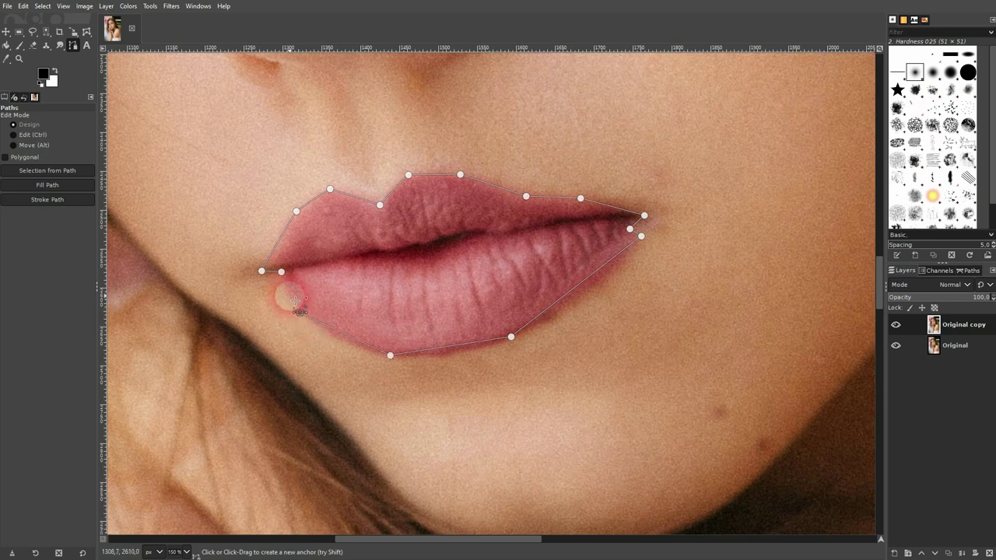
{"action": "left_click", "coordinate": [281, 272]}
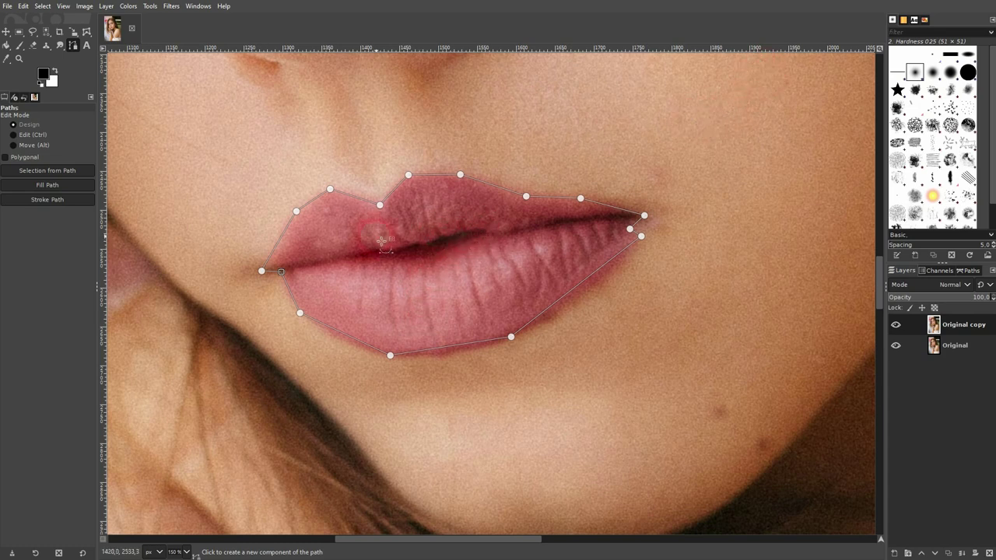
Step: Bend the path segments along the upper lip so they follow its contour up to the right mouth corner
{"action": "left_click_drag", "start_coordinate": [277, 247], "coordinate": [277, 247]}
{"action": "left_click_drag", "start_coordinate": [314, 200], "coordinate": [391, 186]}
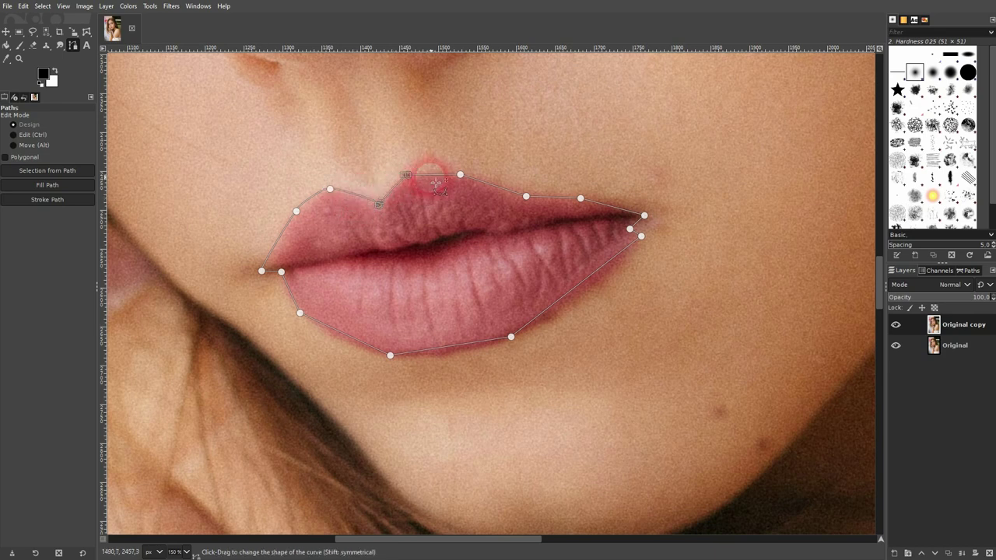
{"action": "left_click", "coordinate": [437, 177]}
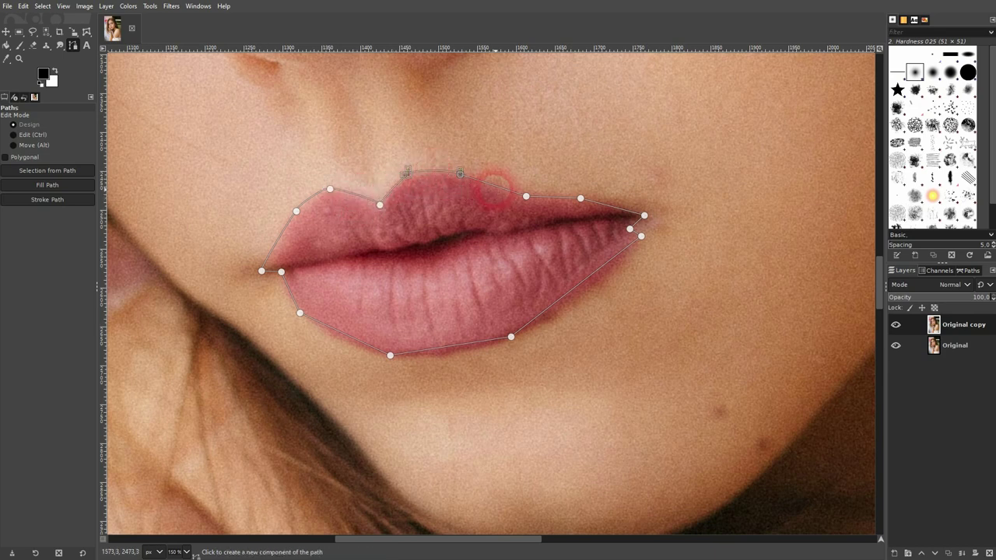
{"action": "left_click_drag", "start_coordinate": [493, 184], "coordinate": [499, 181]}
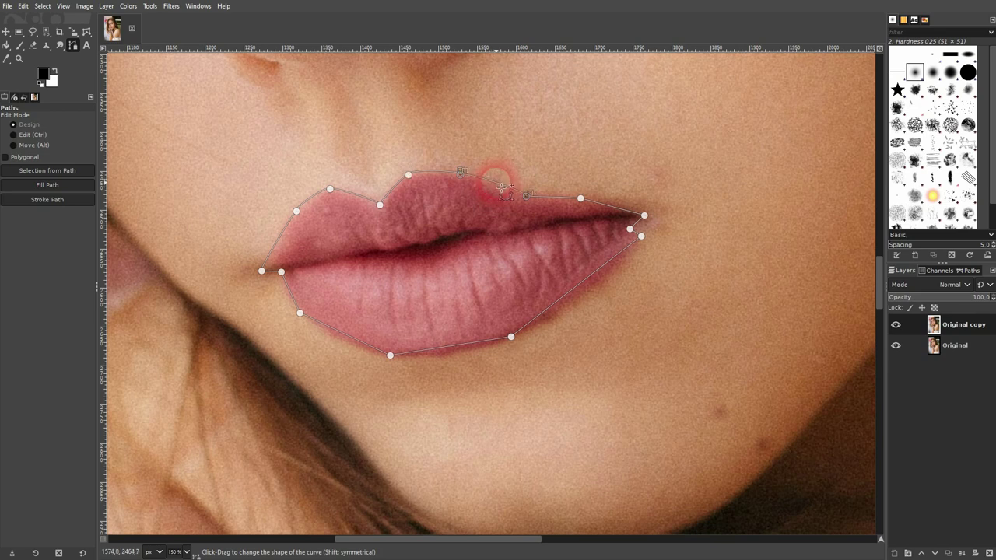
{"action": "left_click", "coordinate": [557, 198]}
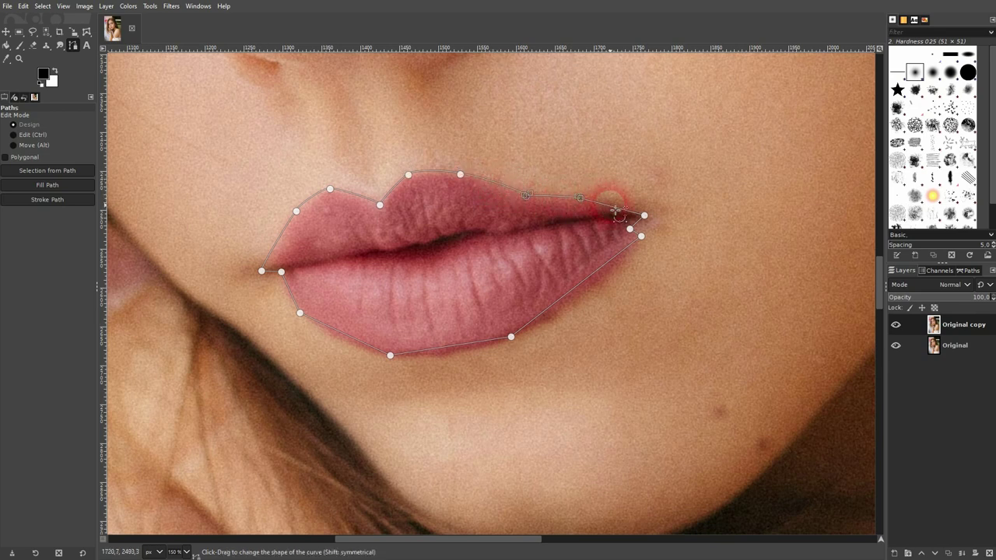
{"action": "left_click", "coordinate": [644, 215]}
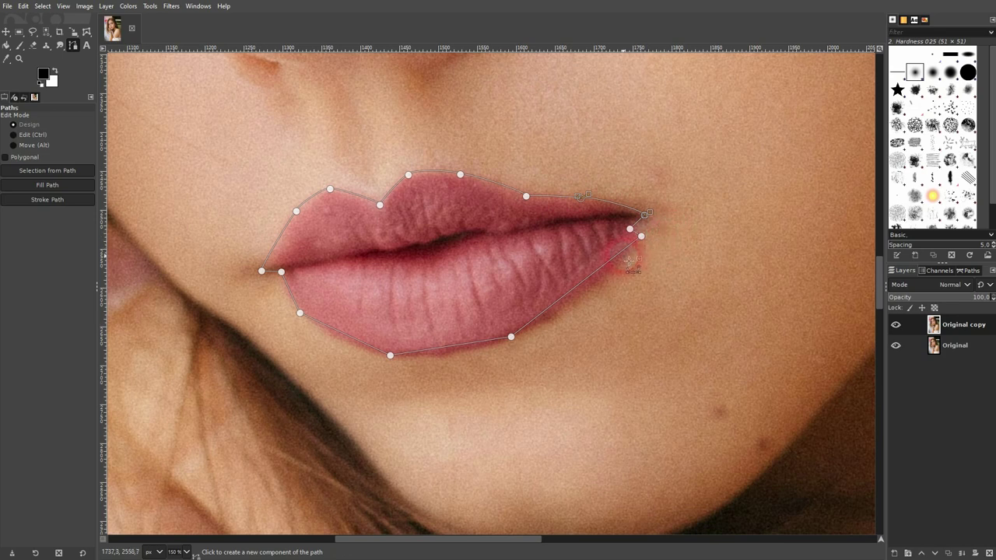
Step: Curve the lower-lip path segments and adjust their handles to fit the lip edge, including the segment above the left mouth corner
{"action": "left_click", "coordinate": [585, 289]}
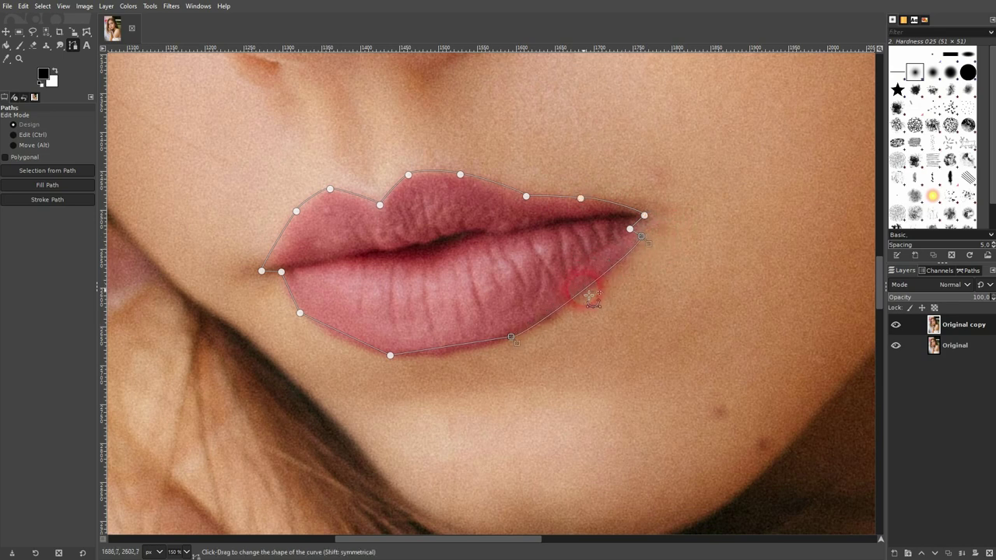
{"action": "left_click_drag", "start_coordinate": [654, 249], "coordinate": [613, 290]}
{"action": "left_click_drag", "start_coordinate": [522, 351], "coordinate": [541, 334]}
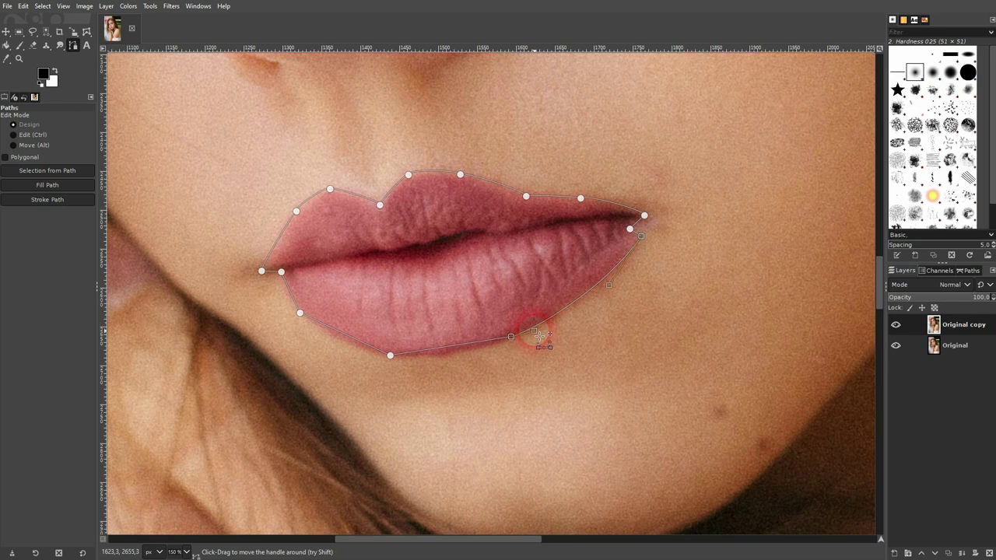
{"action": "left_click_drag", "start_coordinate": [449, 348], "coordinate": [450, 349]}
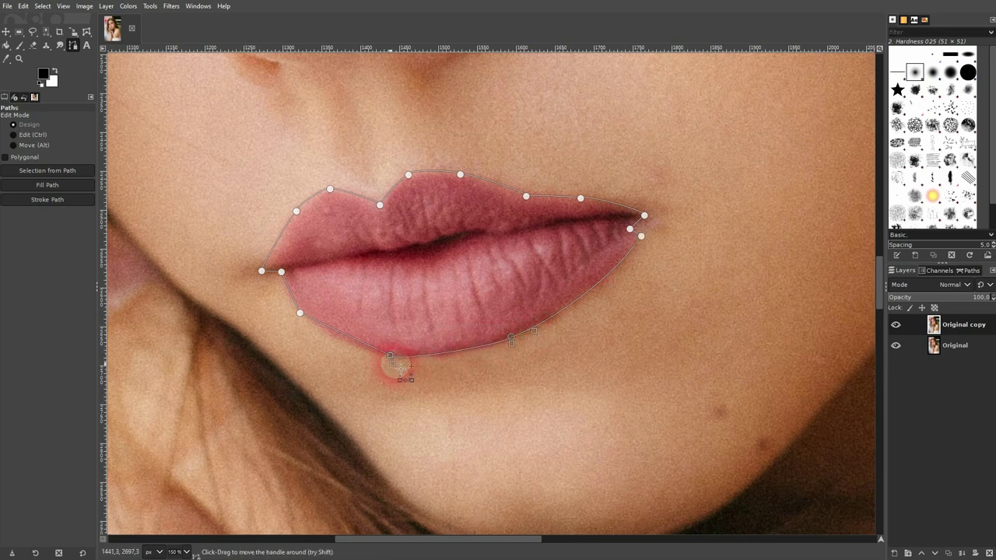
{"action": "left_click_drag", "start_coordinate": [393, 363], "coordinate": [405, 365]}
{"action": "left_click_drag", "start_coordinate": [511, 343], "coordinate": [499, 347]}
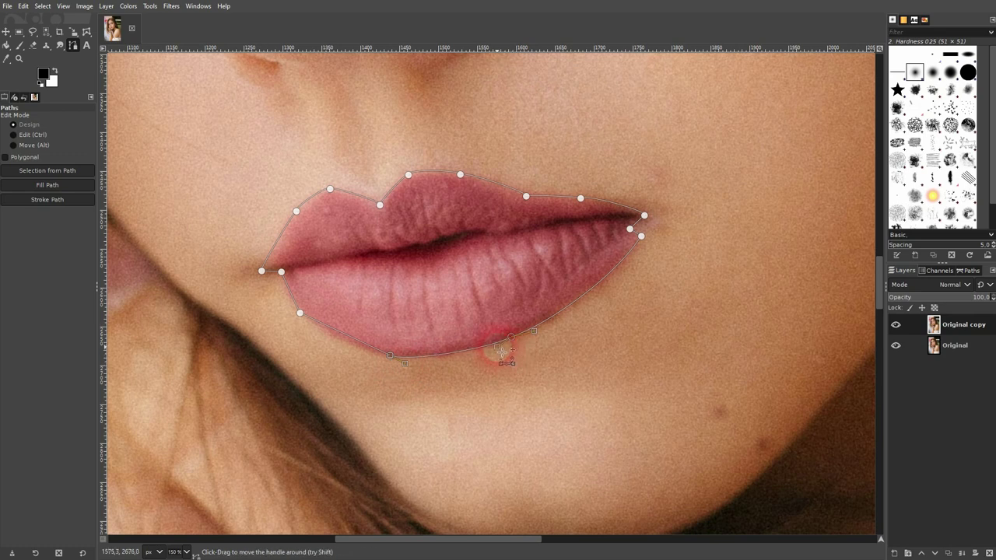
{"action": "left_click", "coordinate": [338, 333]}
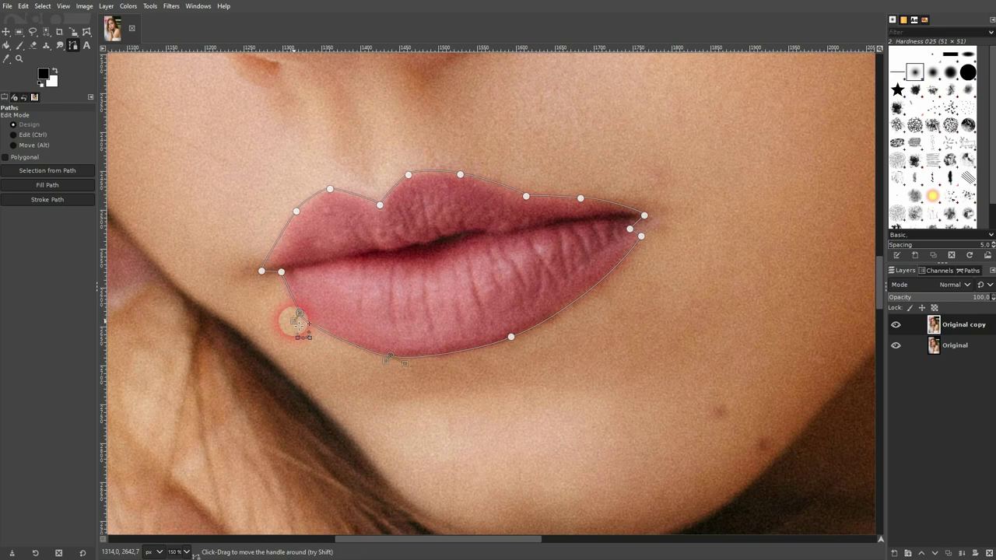
{"action": "left_click_drag", "start_coordinate": [293, 320], "coordinate": [319, 337]}
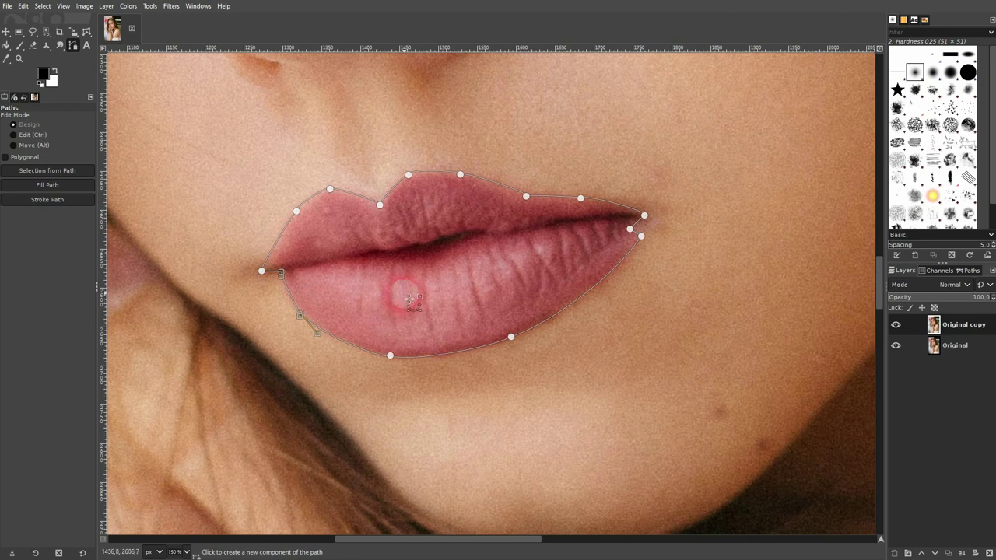
{"action": "left_click", "coordinate": [282, 241]}
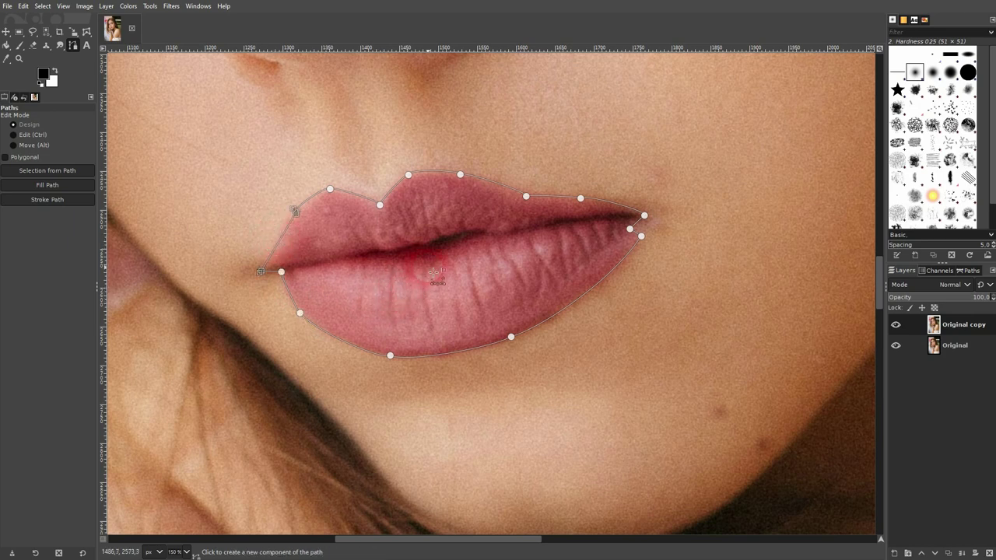
Step: Create a selection of the lips from the path
{"action": "right_click", "coordinate": [440, 212]}
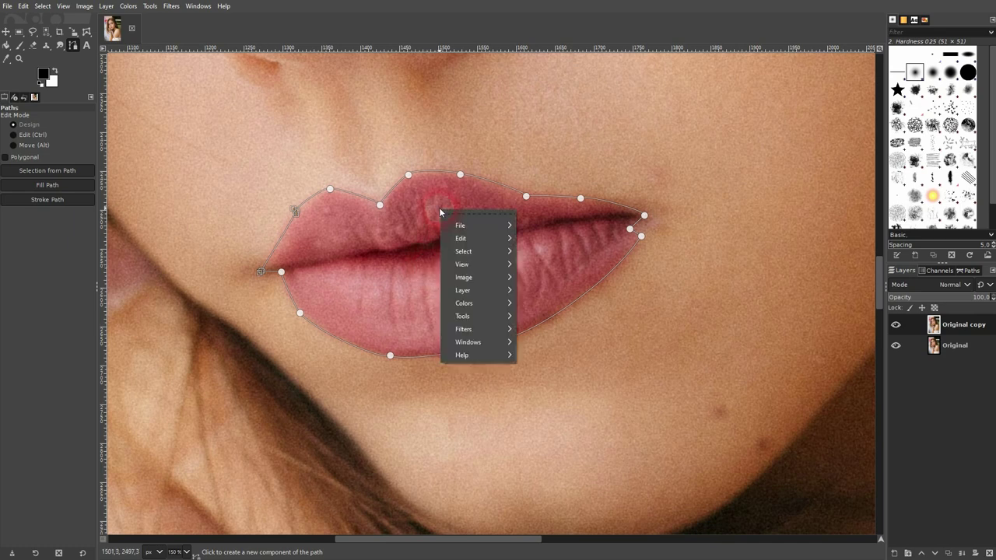
{"action": "left_click", "coordinate": [484, 256]}
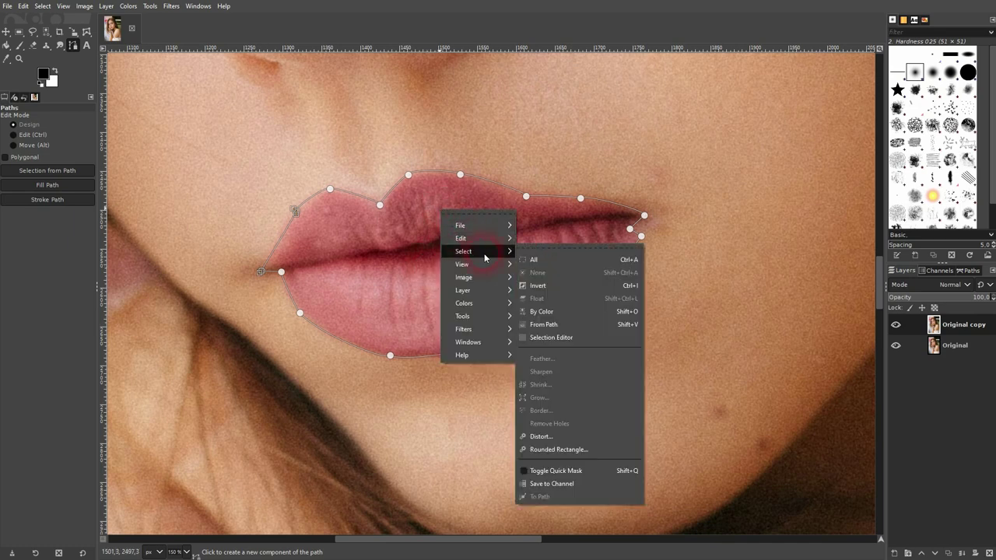
{"action": "left_click", "coordinate": [584, 325]}
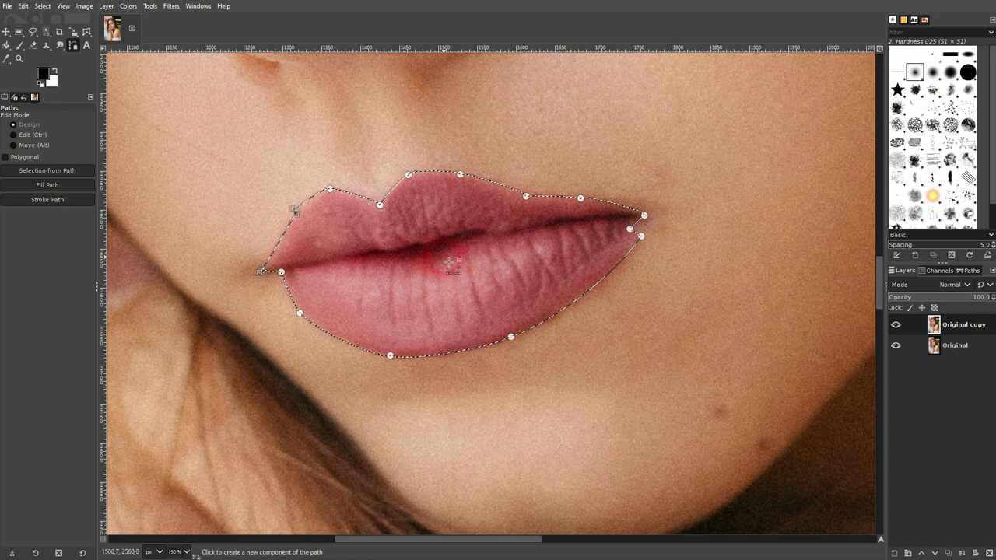
Step: Open Color Balance for the lip selection and set the midtones to about 5.4 Cyan-Red and -14.3 Magenta-Green
{"action": "left_click", "coordinate": [127, 6]}
{"action": "left_click", "coordinate": [155, 20]}
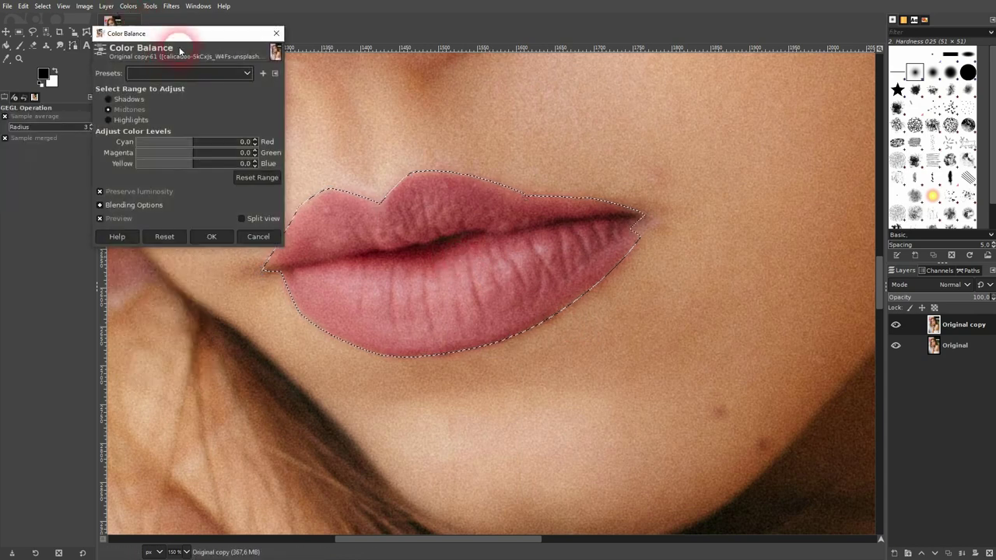
{"action": "left_click_drag", "start_coordinate": [180, 34], "coordinate": [127, 41]}
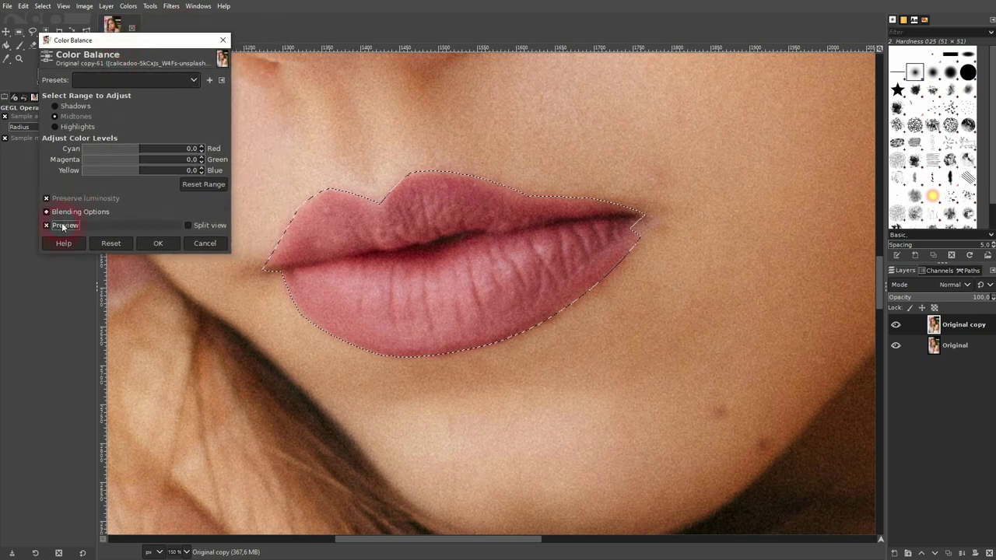
{"action": "left_click", "coordinate": [73, 197]}
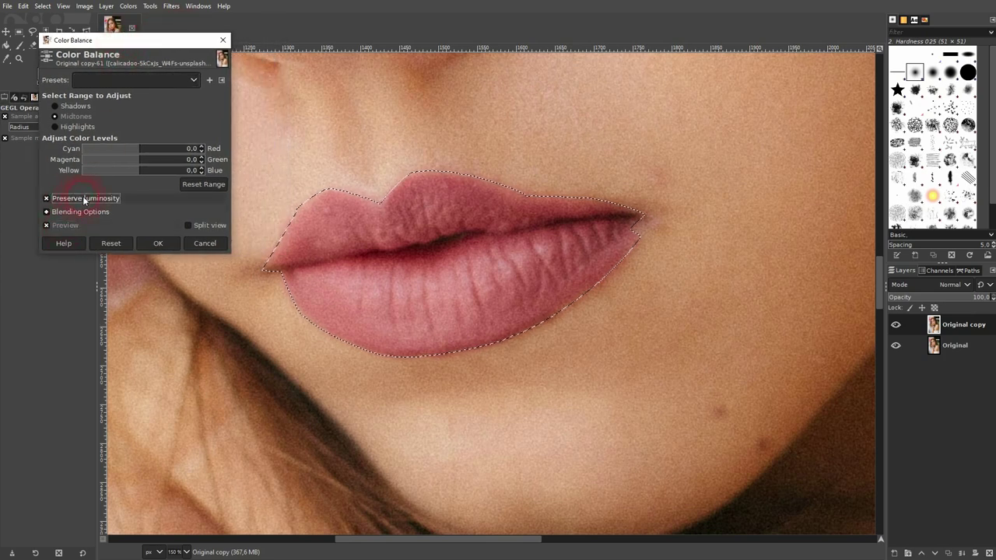
{"action": "left_click", "coordinate": [73, 117]}
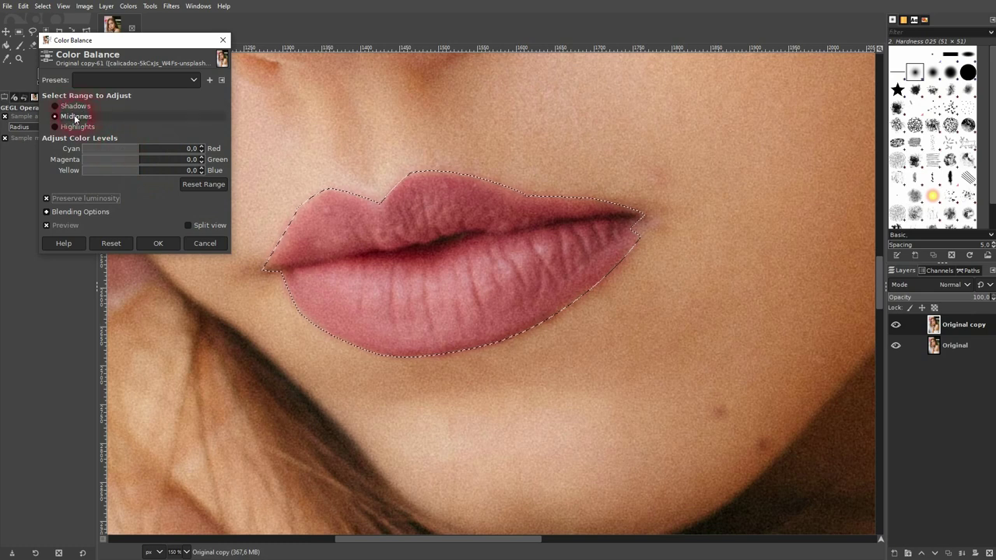
{"action": "left_click", "coordinate": [163, 160]}
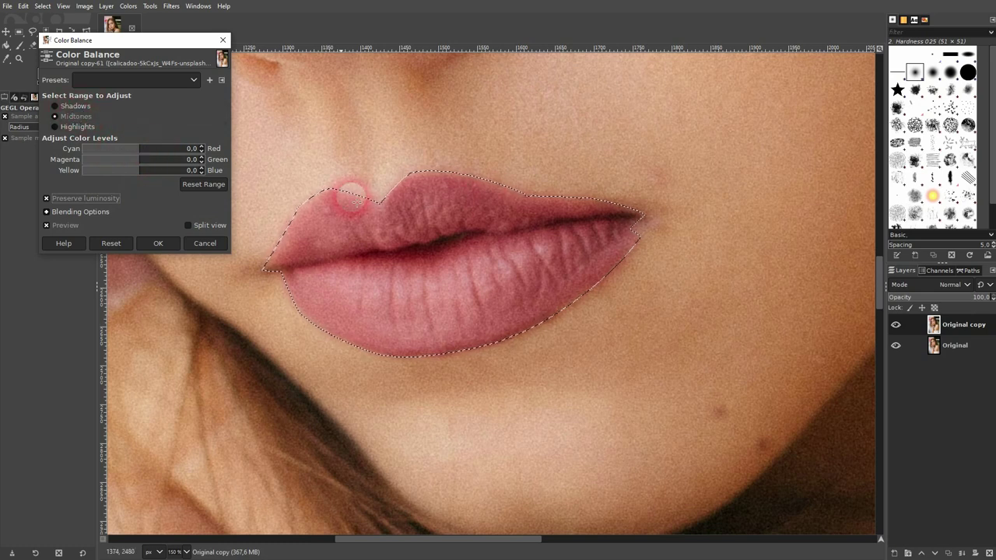
{"action": "mouse_move", "coordinate": [141, 161]}
{"action": "left_mouse_down"}
{"action": "mouse_move", "coordinate": [63, 160]}
{"action": "mouse_move", "coordinate": [160, 150]}
{"action": "mouse_move", "coordinate": [150, 148]}
{"action": "left_mouse_up"}
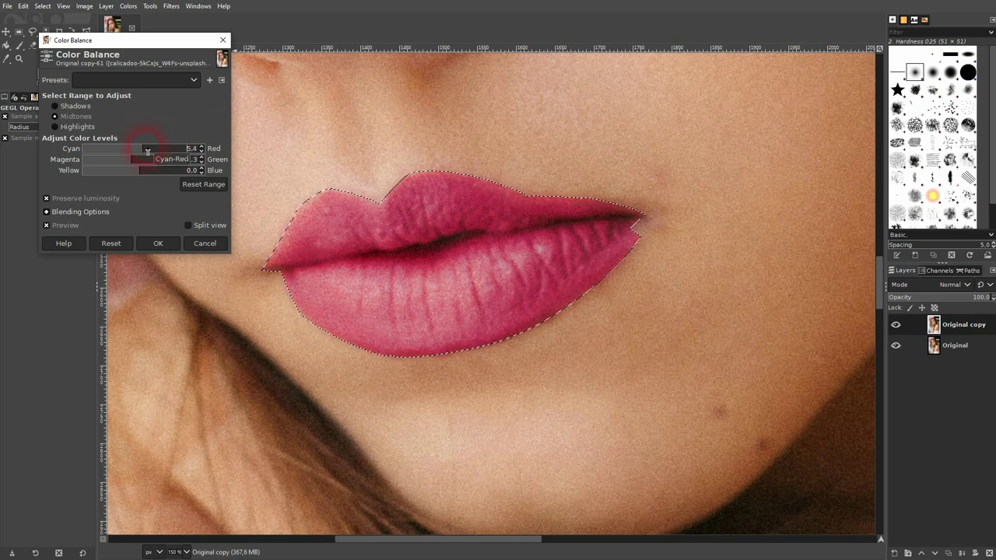
Step: Adjust the highlights range, trying 100 for Cyan-Red before setting it to about -15.2, with Magenta-Green at about -3.6
{"action": "left_click", "coordinate": [76, 126]}
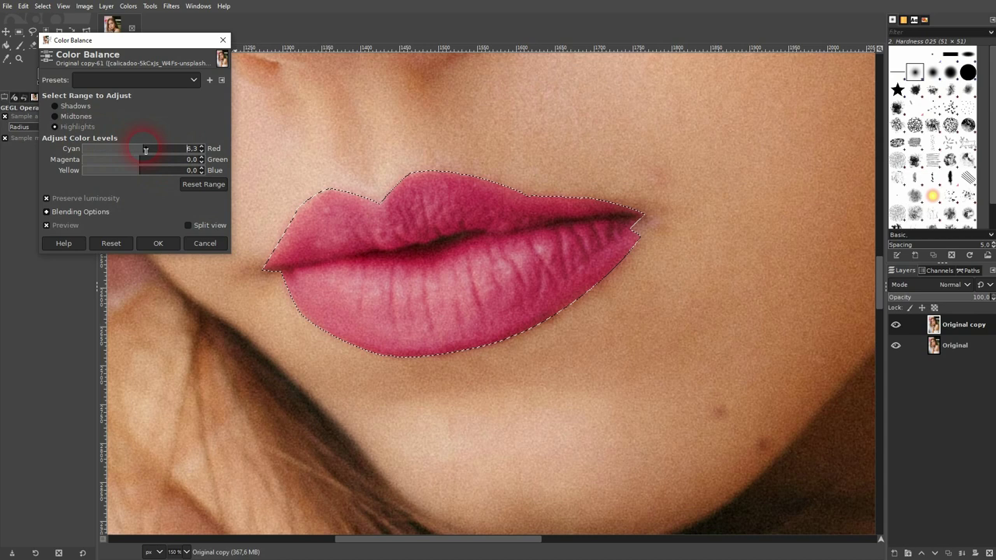
{"action": "left_click_drag", "start_coordinate": [145, 150], "coordinate": [213, 150]}
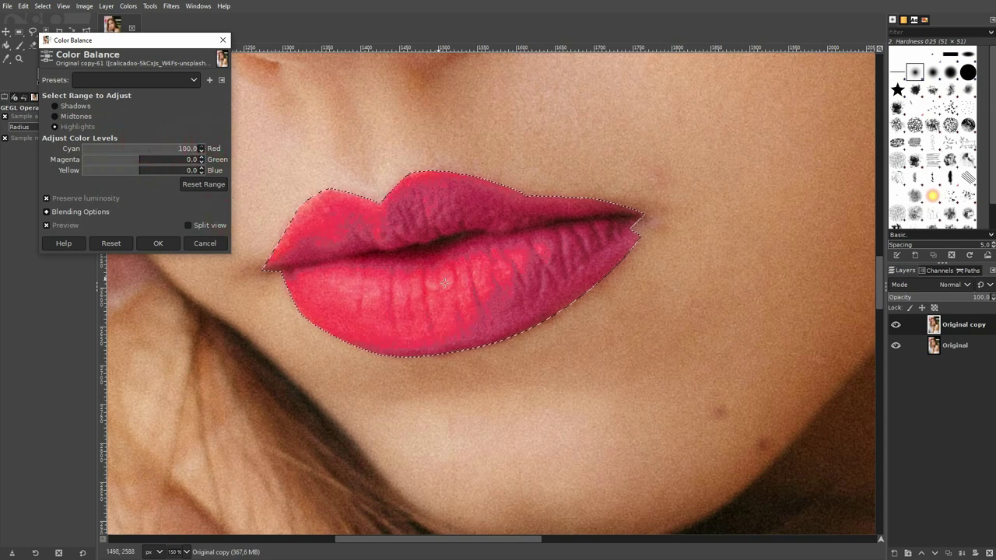
{"action": "left_click", "coordinate": [172, 150]}
{"action": "left_click", "coordinate": [148, 150]}
{"action": "left_click_drag", "start_coordinate": [148, 150], "coordinate": [134, 148]}
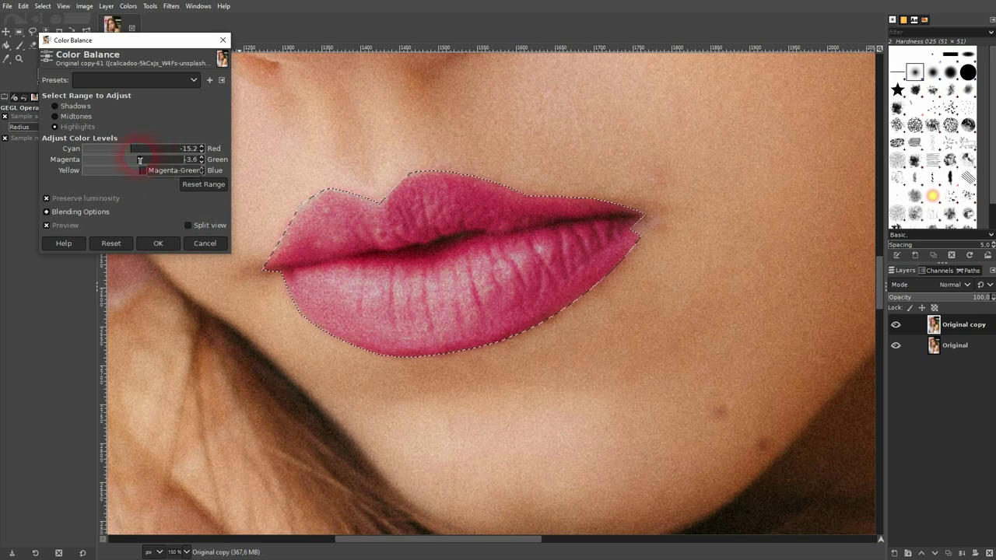
Step: Try the shadows range at 100 Cyan-Red, then bring it back to about 0.9
{"action": "left_click", "coordinate": [75, 106]}
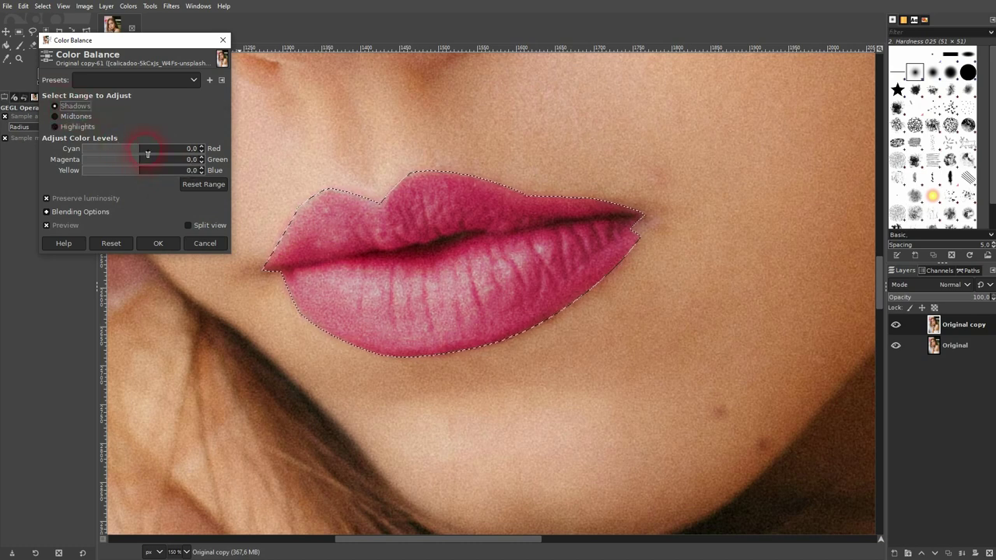
{"action": "left_click_drag", "start_coordinate": [148, 149], "coordinate": [393, 262]}
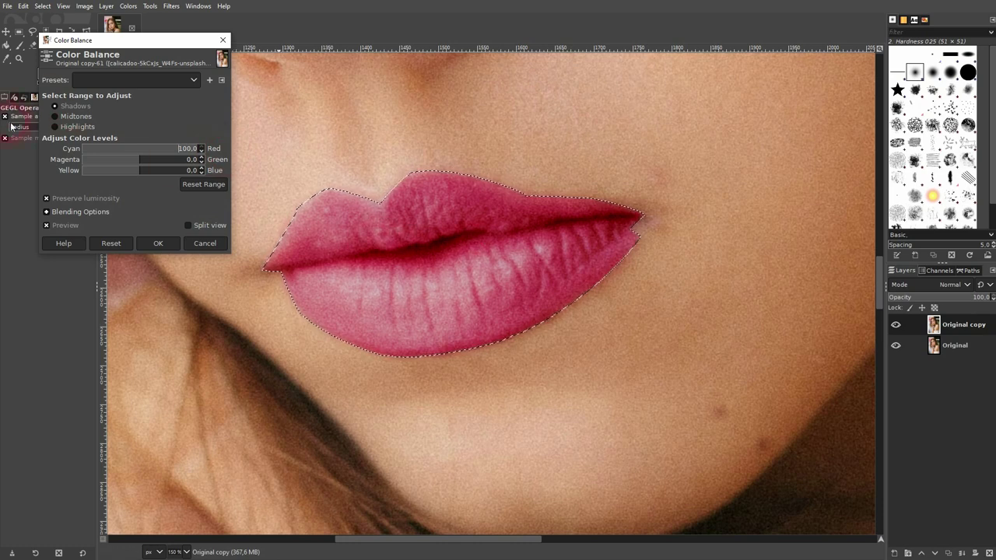
{"action": "left_click", "coordinate": [140, 150]}
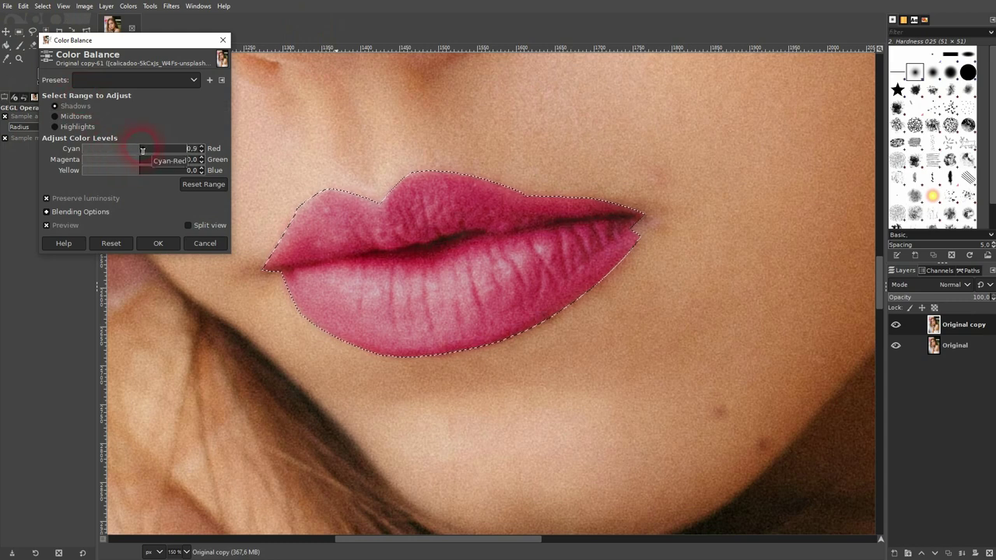
Step: Reset the midtones range, set it to 11.6 Cyan-Red and -20.5 Magenta-Green, and apply the color balance
{"action": "left_click", "coordinate": [70, 116]}
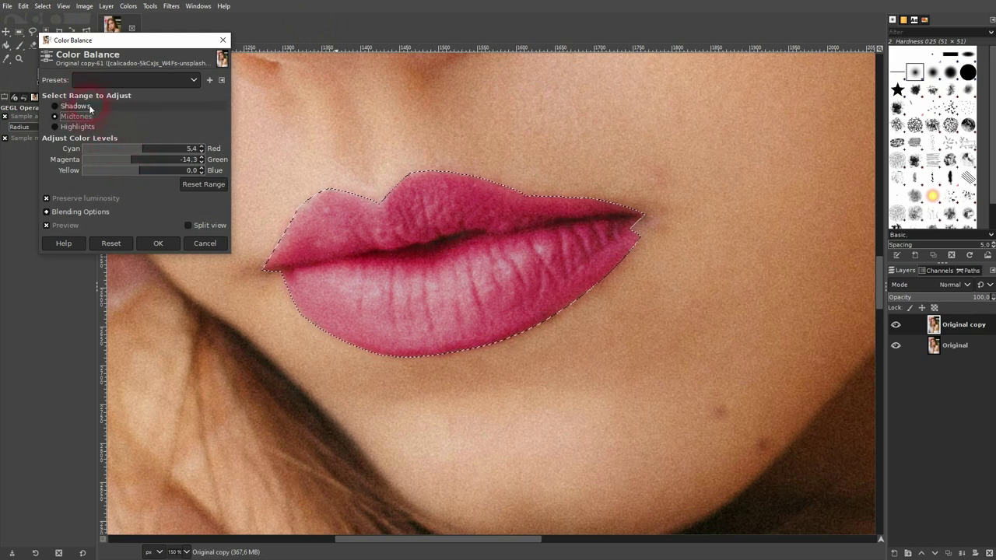
{"action": "left_click", "coordinate": [208, 185]}
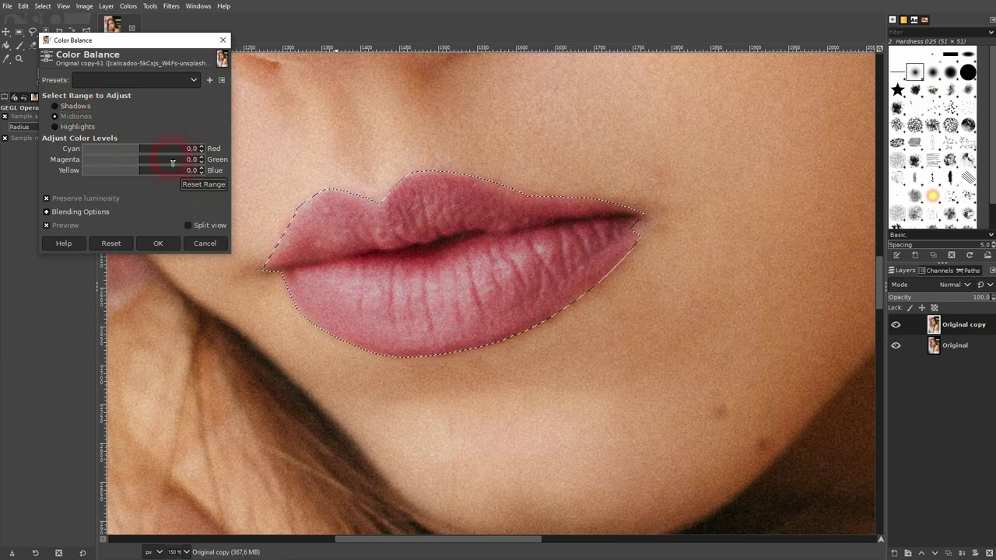
{"action": "left_click", "coordinate": [143, 167]}
{"action": "left_click", "coordinate": [148, 148]}
{"action": "left_click", "coordinate": [127, 149]}
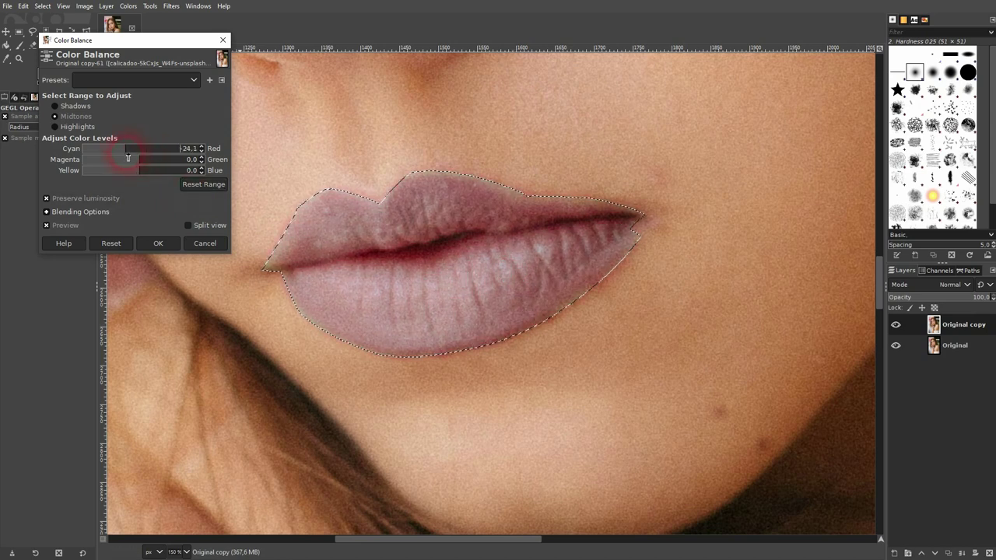
{"action": "left_click", "coordinate": [148, 151]}
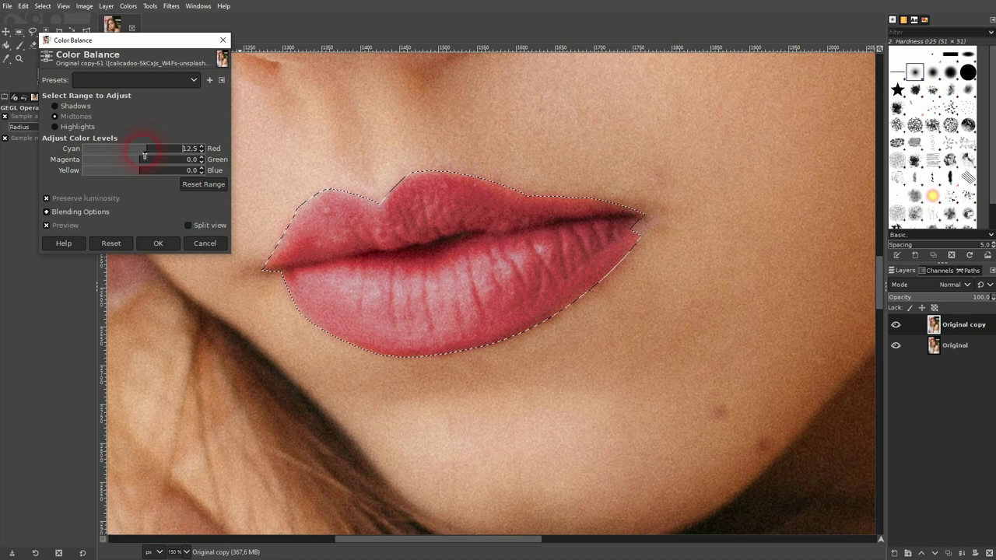
{"action": "left_click", "coordinate": [151, 150]}
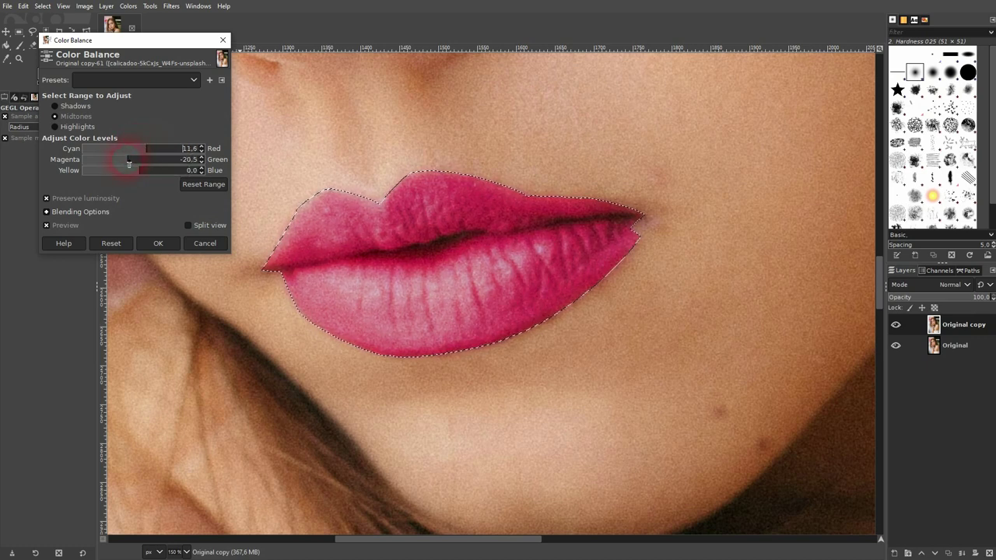
{"action": "left_click", "coordinate": [131, 160]}
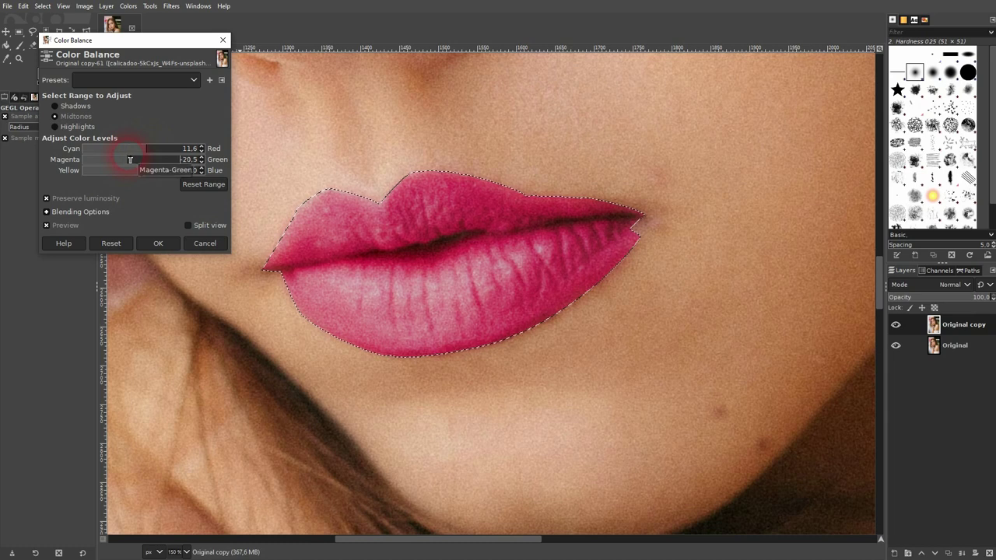
{"action": "left_click", "coordinate": [159, 245]}
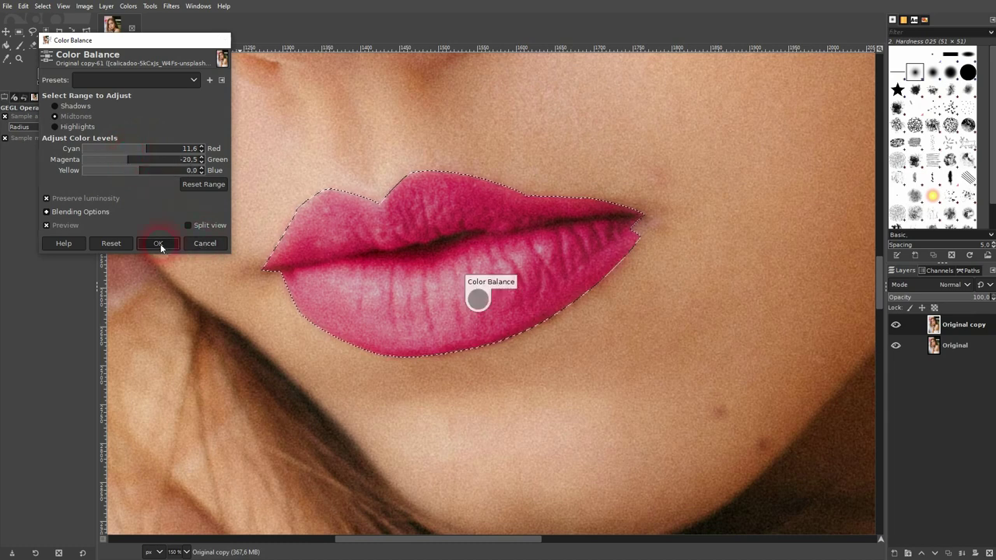
Step: Remove the selection around the recoloured lips
{"action": "left_click", "coordinate": [558, 358]}
{"action": "scroll", "coordinate": [571, 315], "scroll_direction": "down", "scroll_amount": 6, "text": "ctrl"}
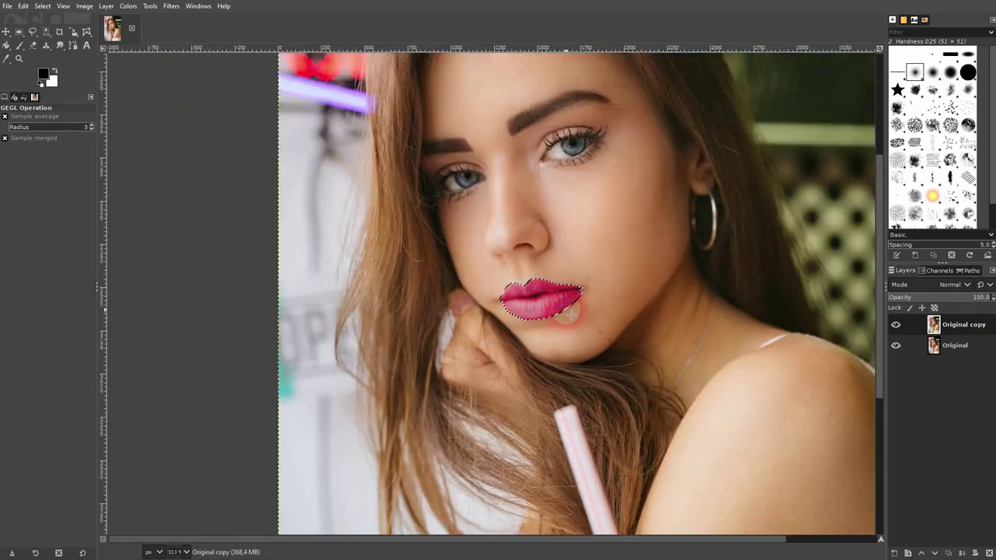
{"action": "scroll", "coordinate": [658, 329], "scroll_direction": "down", "scroll_amount": 2}
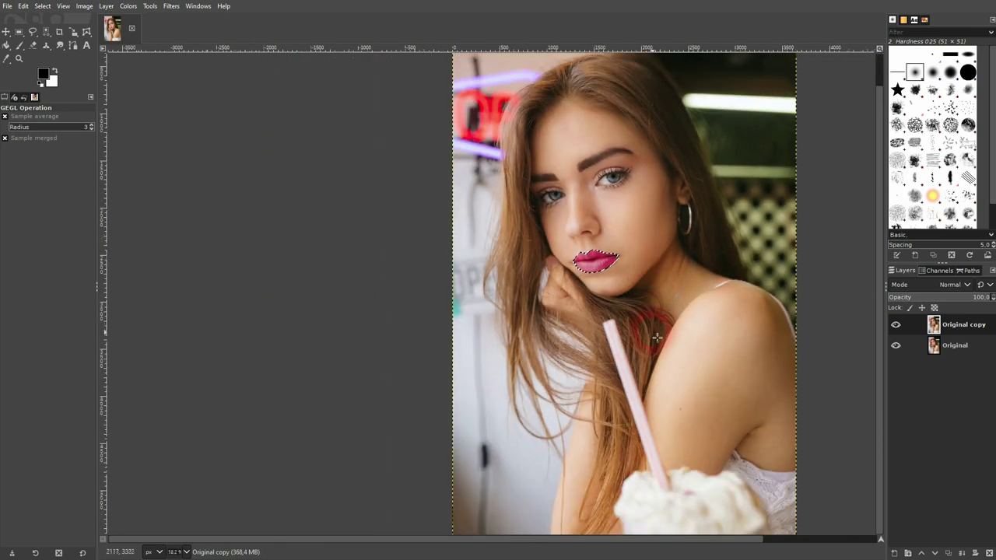
{"action": "scroll", "coordinate": [656, 337], "scroll_direction": "right", "scroll_amount": 5}
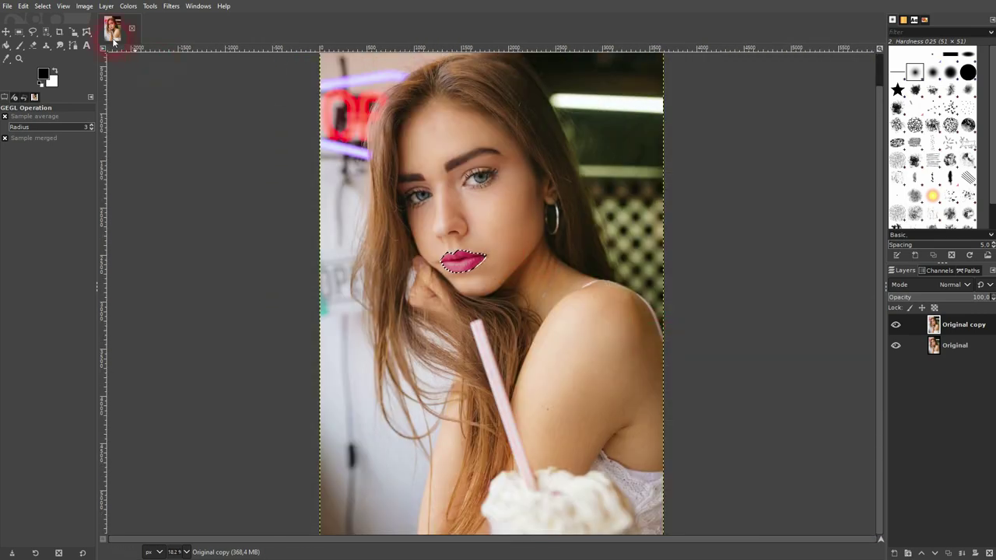
{"action": "left_click", "coordinate": [42, 6]}
{"action": "left_click", "coordinate": [60, 34]}
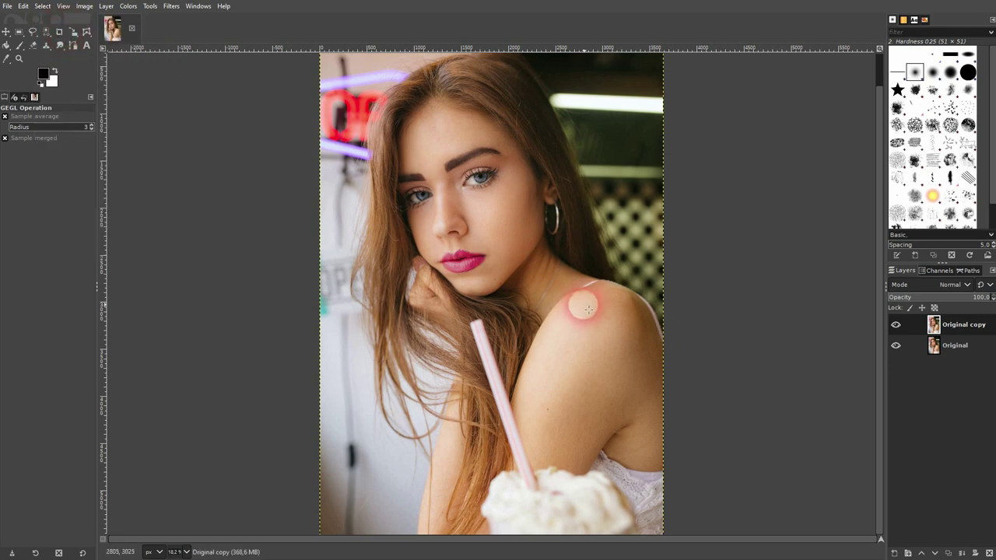
Step: Examine the recoloured lips and compare them with the original by toggling the visibility of the Original copy layer
{"action": "scroll", "coordinate": [470, 249], "scroll_direction": "up", "scroll_amount": 4}
{"action": "scroll", "coordinate": [474, 254], "scroll_direction": "down", "scroll_amount": 3}
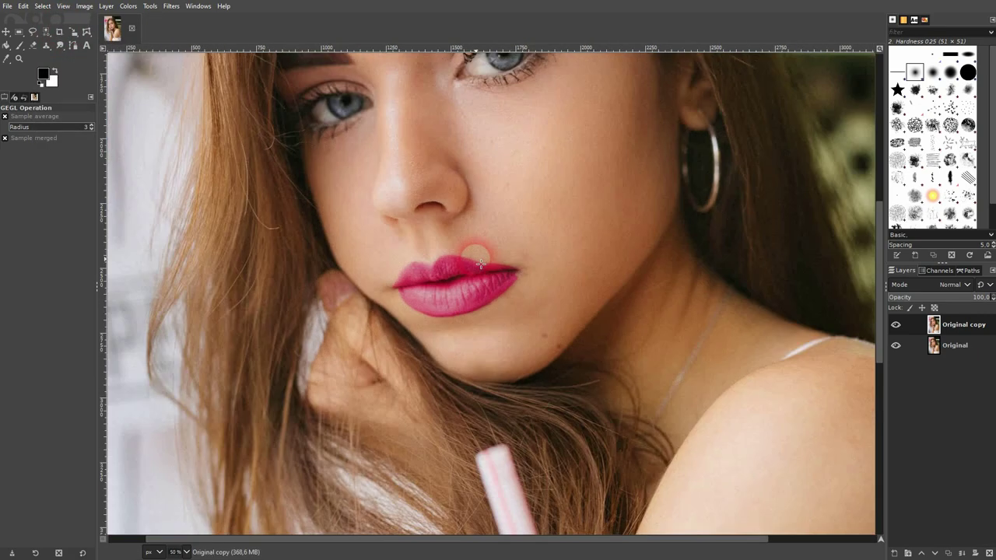
{"action": "scroll", "coordinate": [481, 264], "scroll_direction": "down", "scroll_amount": 2}
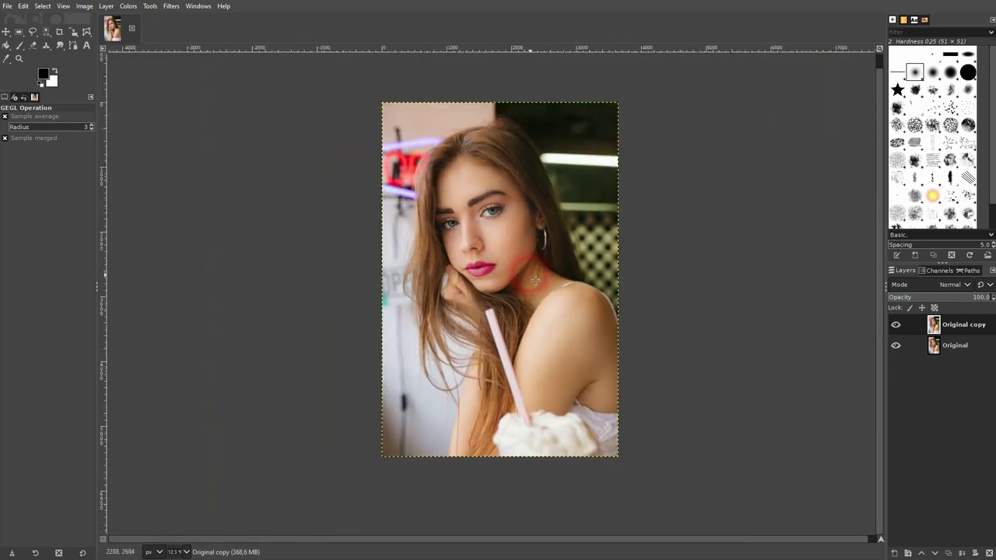
{"action": "scroll", "coordinate": [537, 282], "scroll_direction": "up", "scroll_amount": 1}
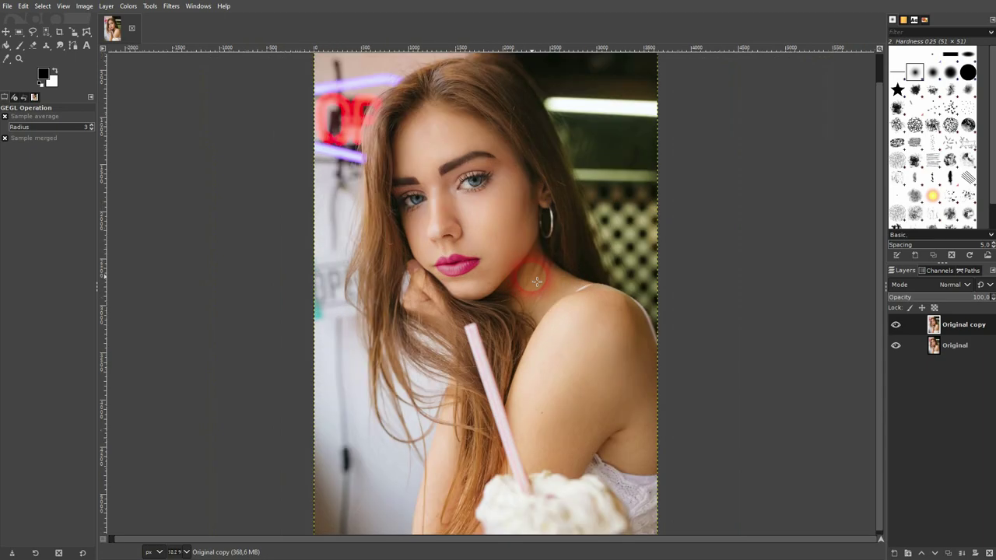
{"action": "left_click", "coordinate": [896, 330]}
{"action": "left_click", "coordinate": [895, 330]}
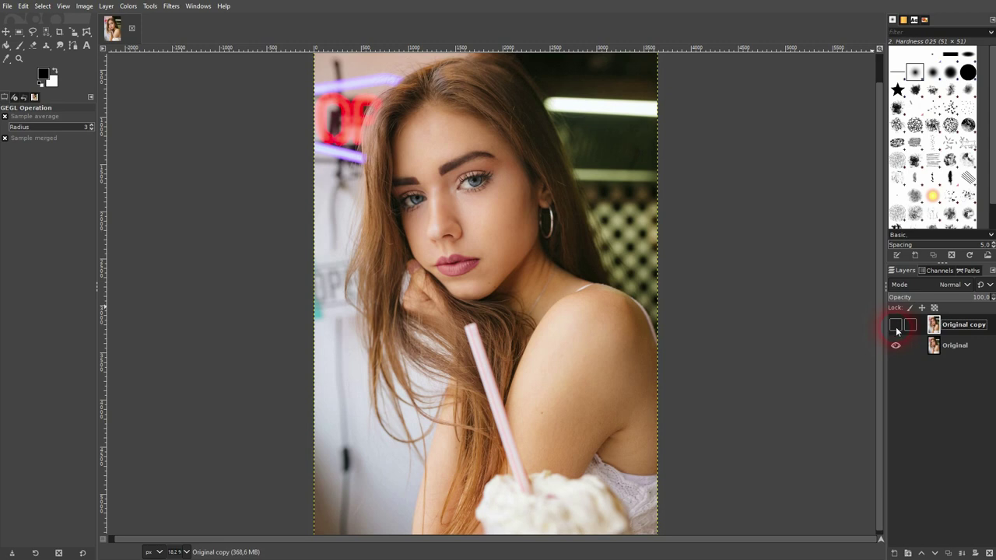
{"action": "left_click", "coordinate": [896, 330]}
Step: Draw a closed straight-segment path around the upper lip with the Paths tool, following the mouth line and the lip's upper edge
{"action": "scroll", "coordinate": [469, 272], "scroll_direction": "up", "scroll_amount": 4}
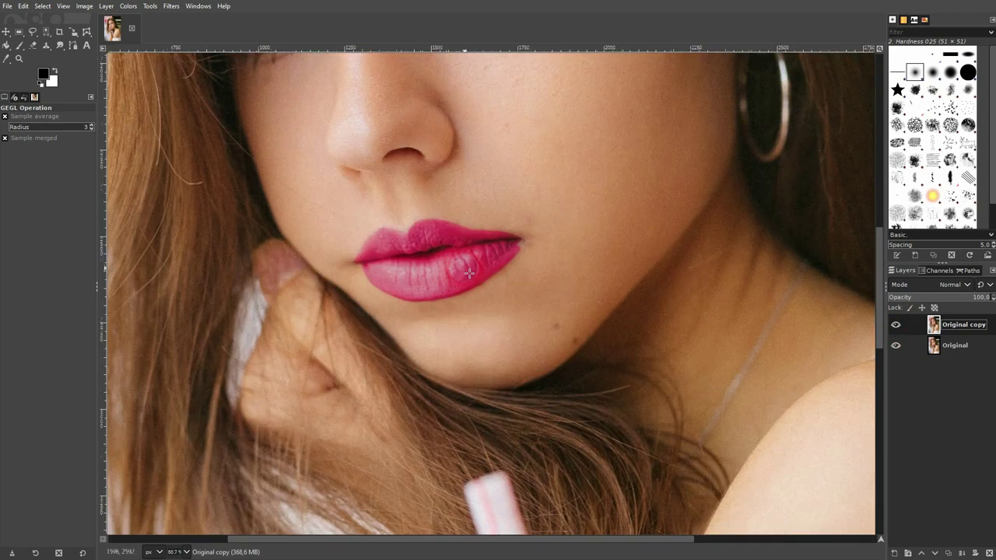
{"action": "scroll", "coordinate": [469, 273], "scroll_direction": "up", "scroll_amount": 3}
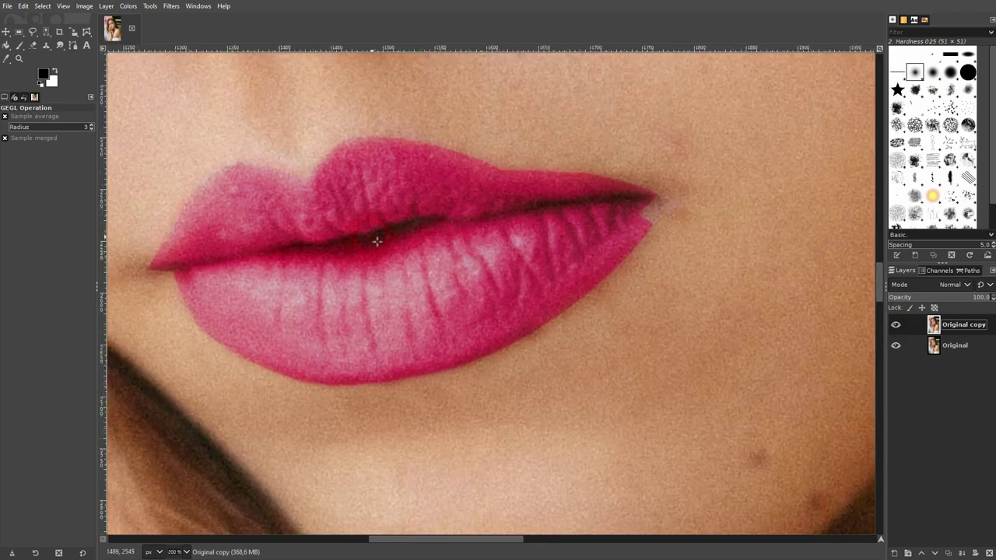
{"action": "left_click", "coordinate": [74, 48]}
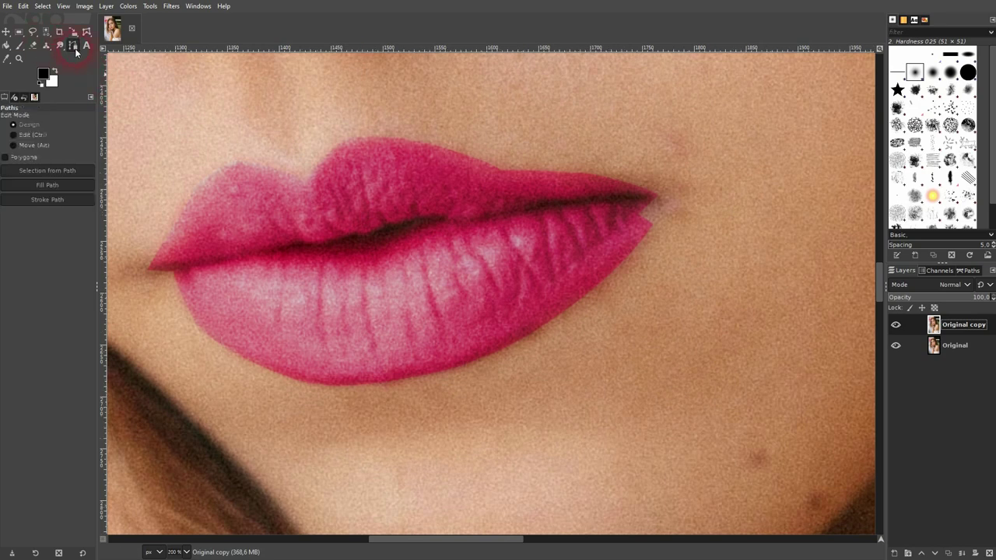
{"action": "left_click", "coordinate": [150, 272]}
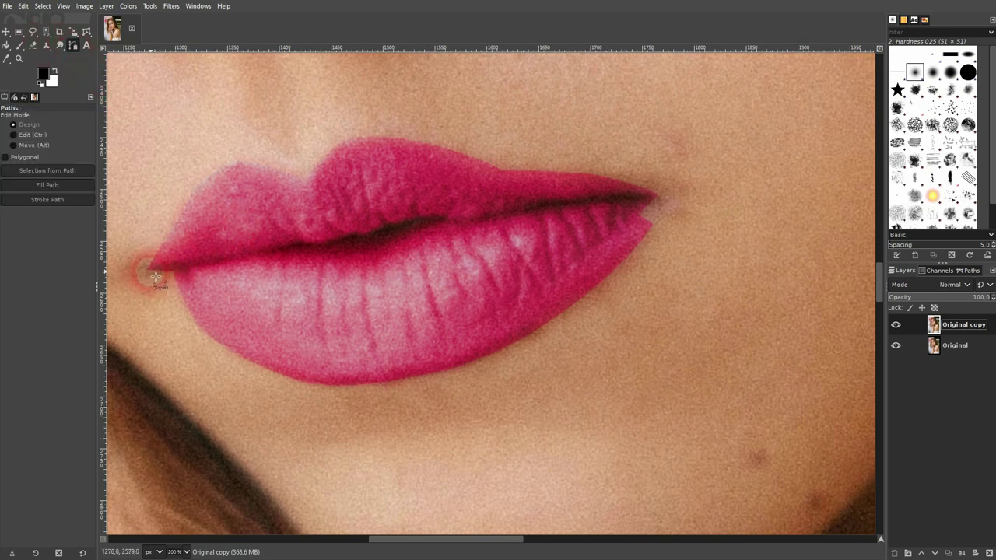
{"action": "left_click", "coordinate": [295, 238]}
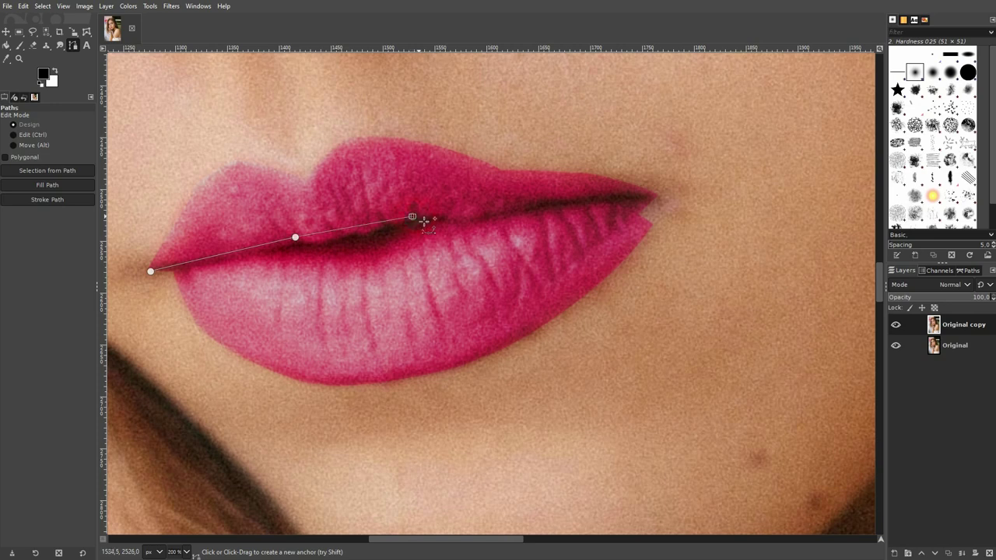
{"action": "left_click_drag", "start_coordinate": [657, 194], "coordinate": [498, 174]}
{"action": "left_click", "coordinate": [370, 136]}
{"action": "left_click_drag", "start_coordinate": [313, 173], "coordinate": [219, 161]}
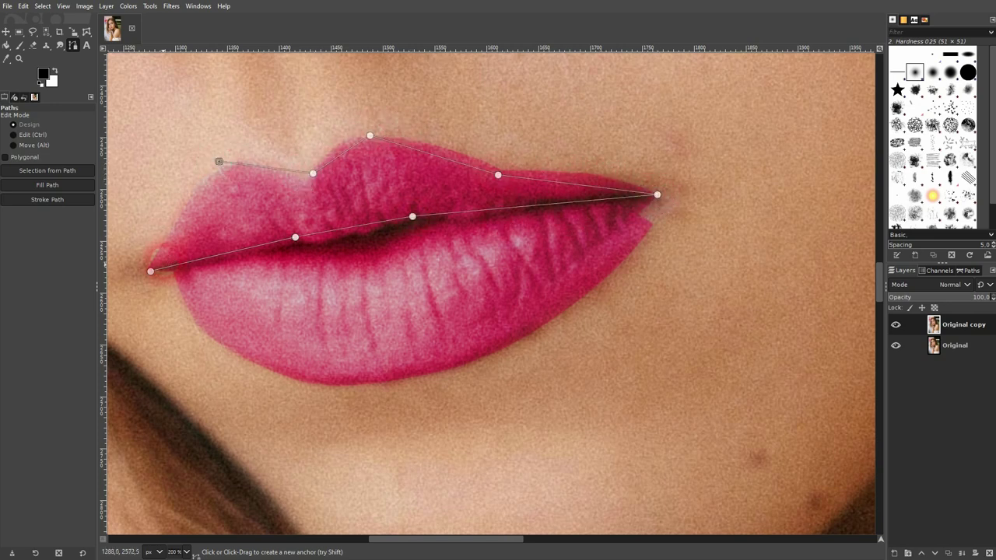
{"action": "left_click", "coordinate": [150, 271], "text": "ctrl"}
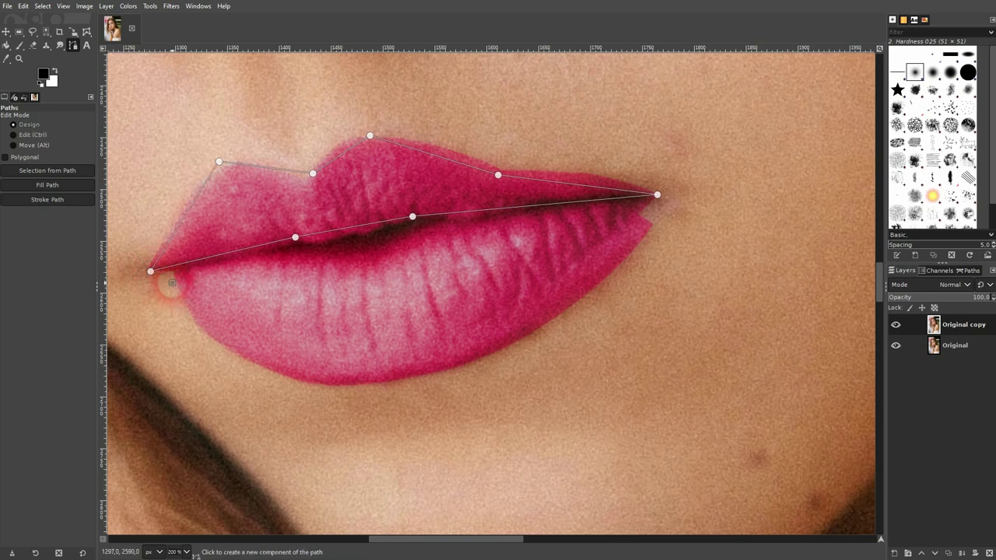
Step: Draw a separate closed straight-segment path around the lower lip, following its lower edge and the mouth line
{"action": "left_click", "coordinate": [321, 380]}
{"action": "left_click_drag", "start_coordinate": [510, 346], "coordinate": [636, 253]}
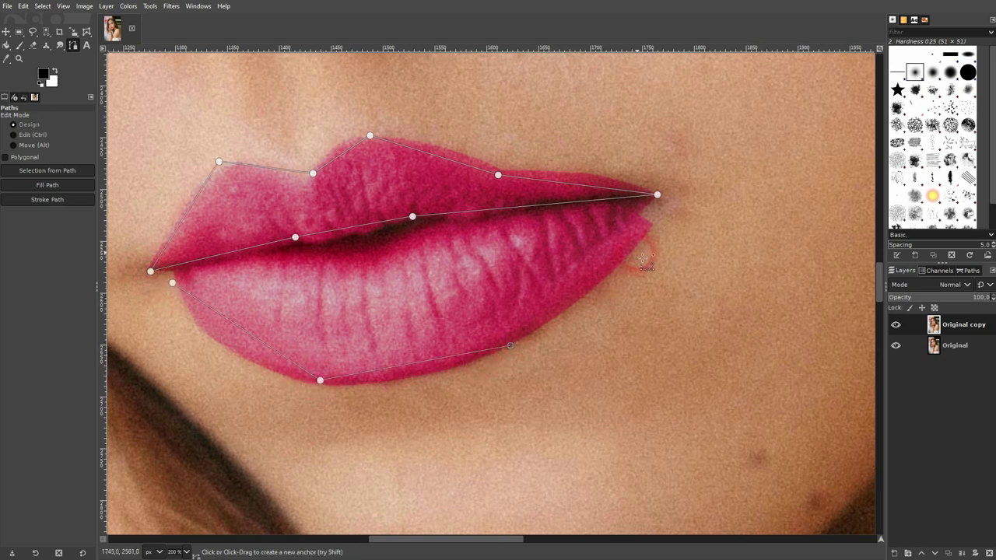
{"action": "left_click", "coordinate": [659, 214]}
{"action": "left_click", "coordinate": [477, 223]}
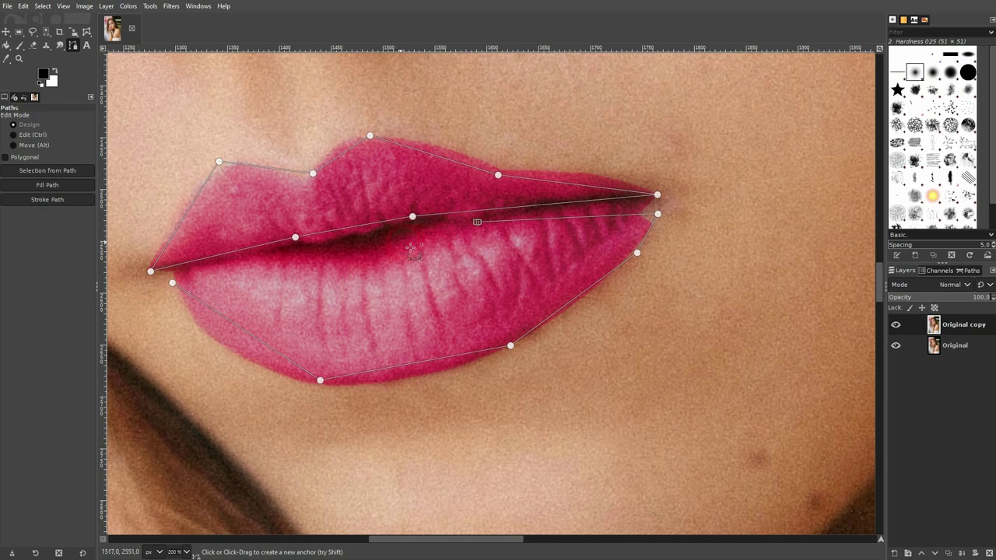
{"action": "left_click_drag", "start_coordinate": [348, 253], "coordinate": [217, 272]}
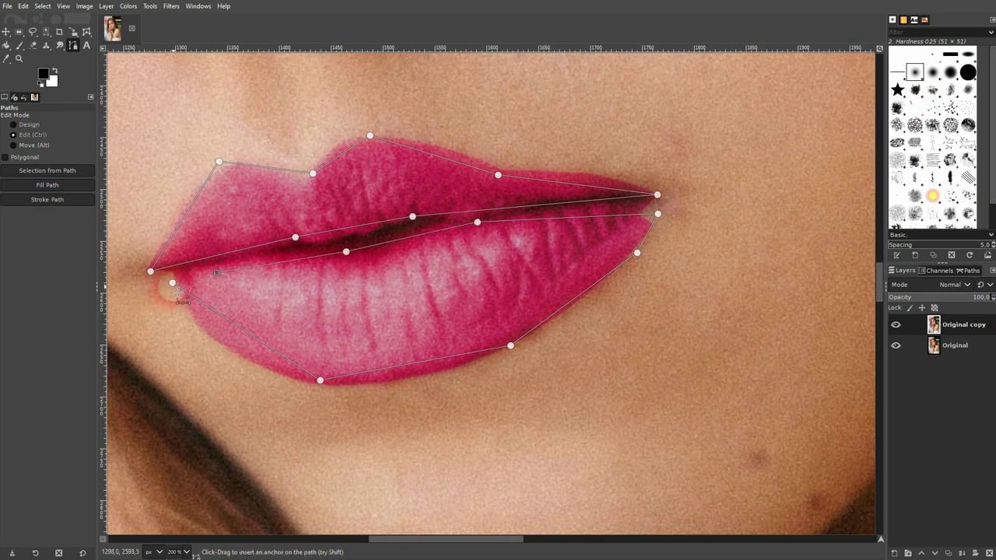
{"action": "left_click", "coordinate": [173, 283], "text": "ctrl"}
Step: Create a selection from the paths around the upper and lower lips
{"action": "right_click", "coordinate": [370, 182]}
{"action": "mouse_move", "coordinate": [418, 224]}
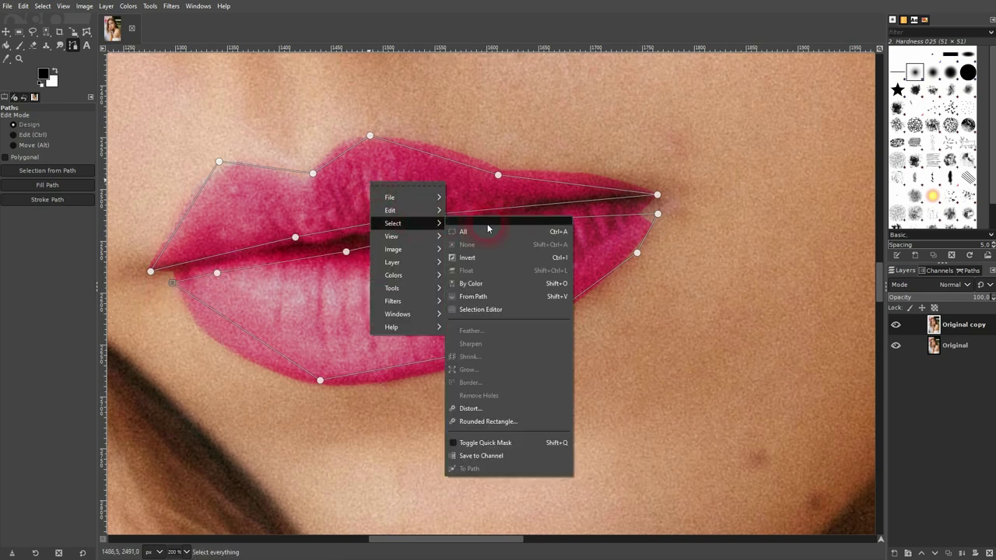
{"action": "left_click", "coordinate": [499, 298]}
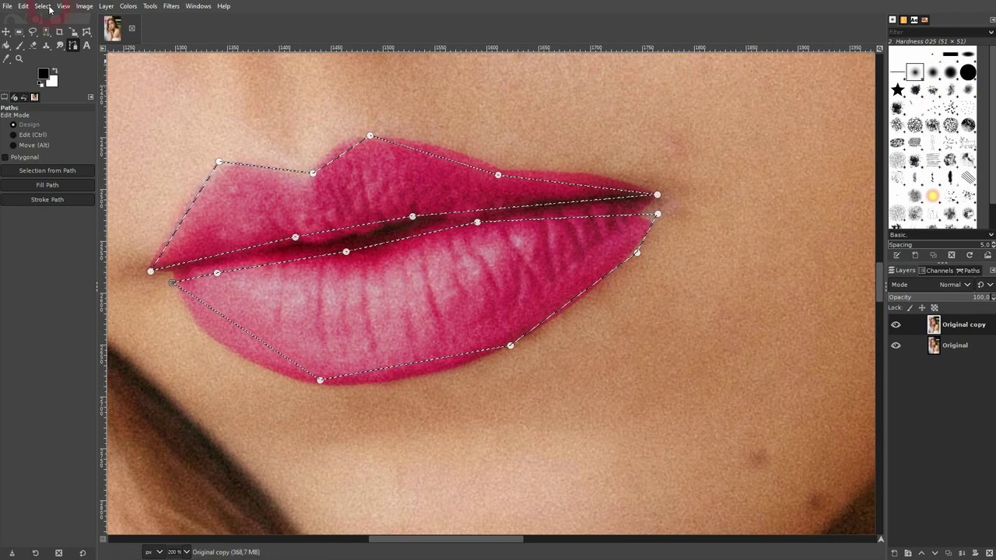
Step: Remove the selection around both lips, switch to the Move tool, and bring the portrait back into view
{"action": "left_click", "coordinate": [42, 6]}
{"action": "left_click", "coordinate": [47, 38]}
{"action": "left_click", "coordinate": [5, 32]}
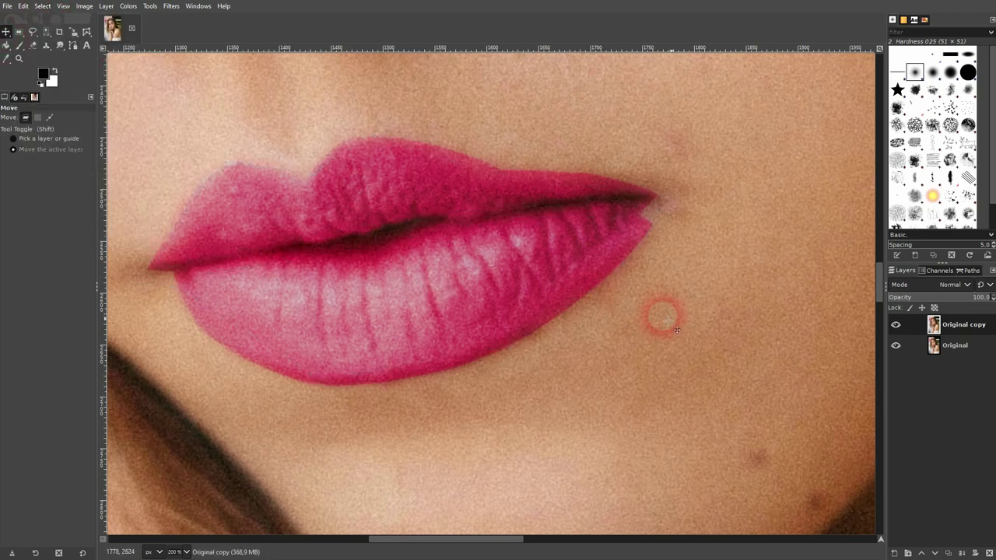
{"action": "scroll", "coordinate": [731, 405], "scroll_direction": "down", "scroll_amount": 7}
{"action": "scroll", "coordinate": [725, 385], "scroll_direction": "down", "scroll_amount": 2}
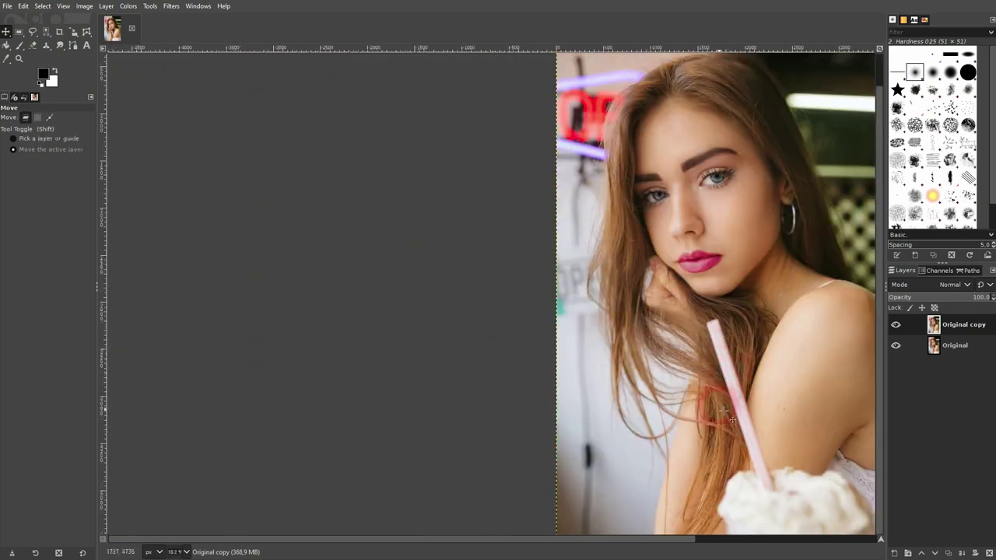
{"action": "scroll", "coordinate": [752, 430], "scroll_direction": "right", "scroll_amount": 4}
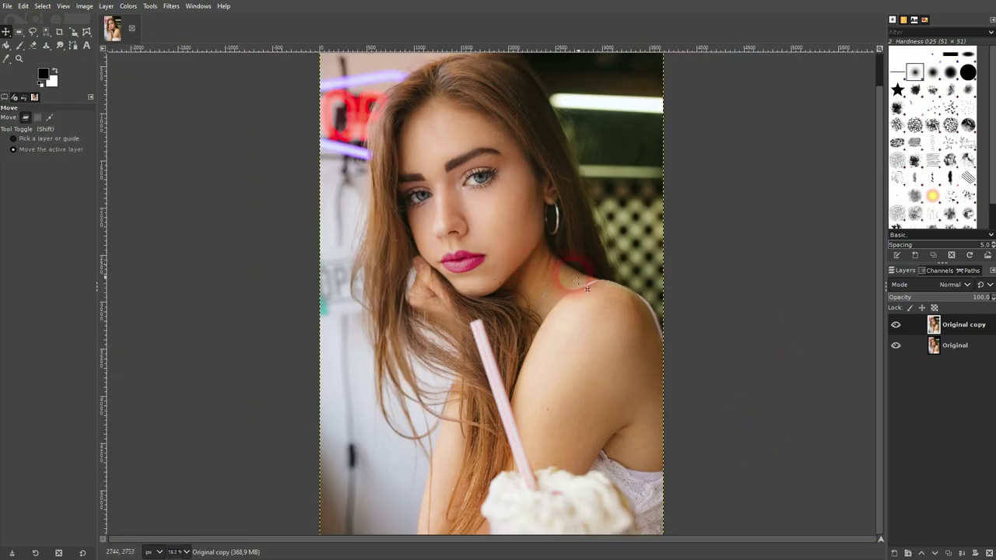